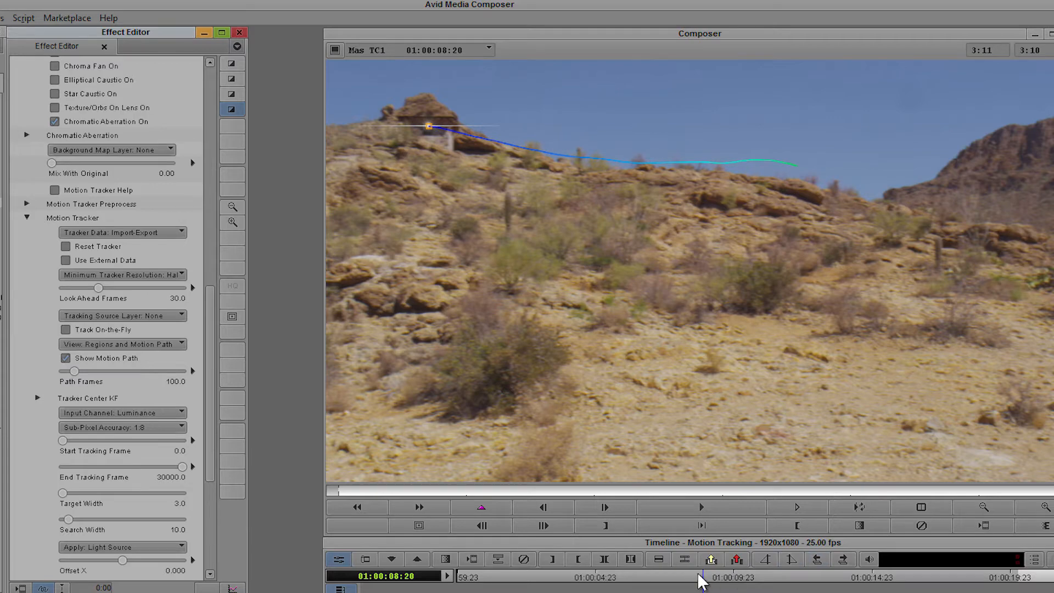
Step: Play and scrub through the lens-flare clip and the tough_track_01.mov clip to examine the camera move
{"action": "left_click", "coordinate": [909, 489]}
{"action": "mouse_move", "coordinate": [909, 490]}
{"action": "left_mouse_down"}
{"action": "mouse_move", "coordinate": [447, 517]}
{"action": "mouse_move", "coordinate": [855, 508]}
{"action": "left_mouse_up"}
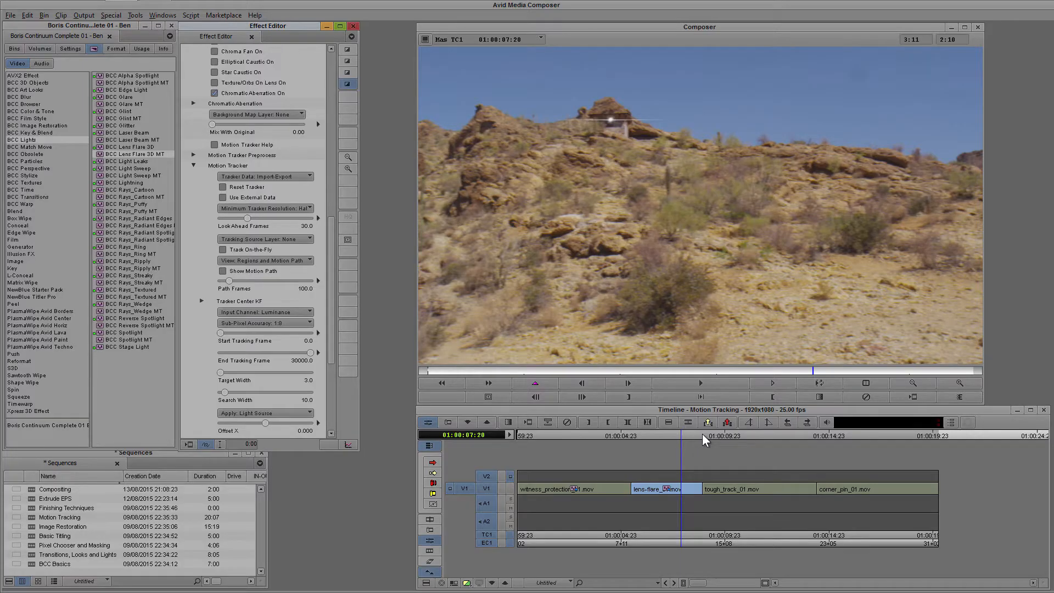
{"action": "left_click", "coordinate": [703, 434]}
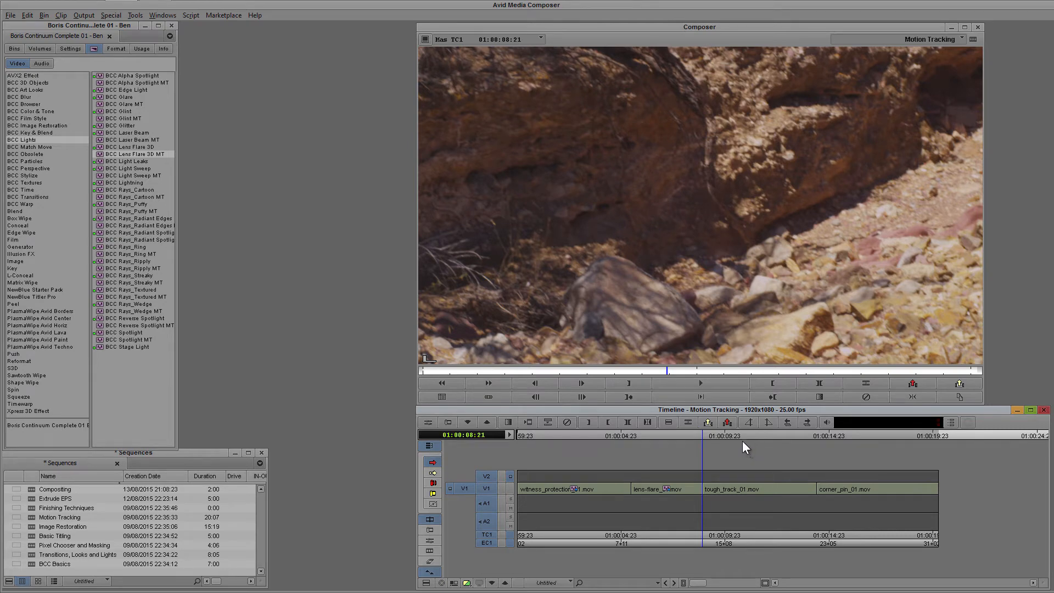
{"action": "left_click", "coordinate": [703, 397]}
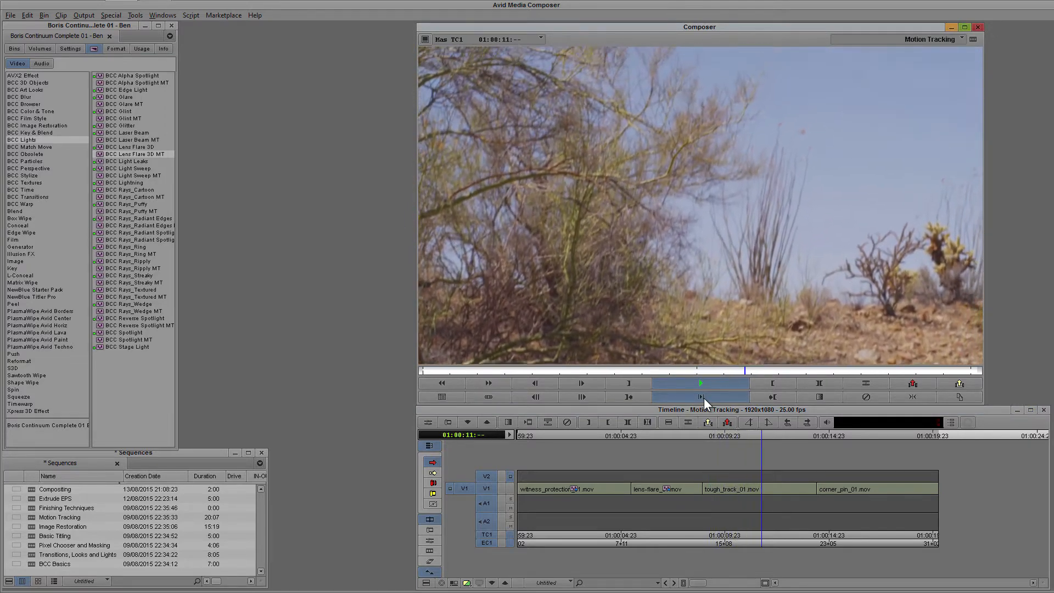
{"action": "left_click", "coordinate": [700, 378]}
{"action": "left_click", "coordinate": [701, 380]}
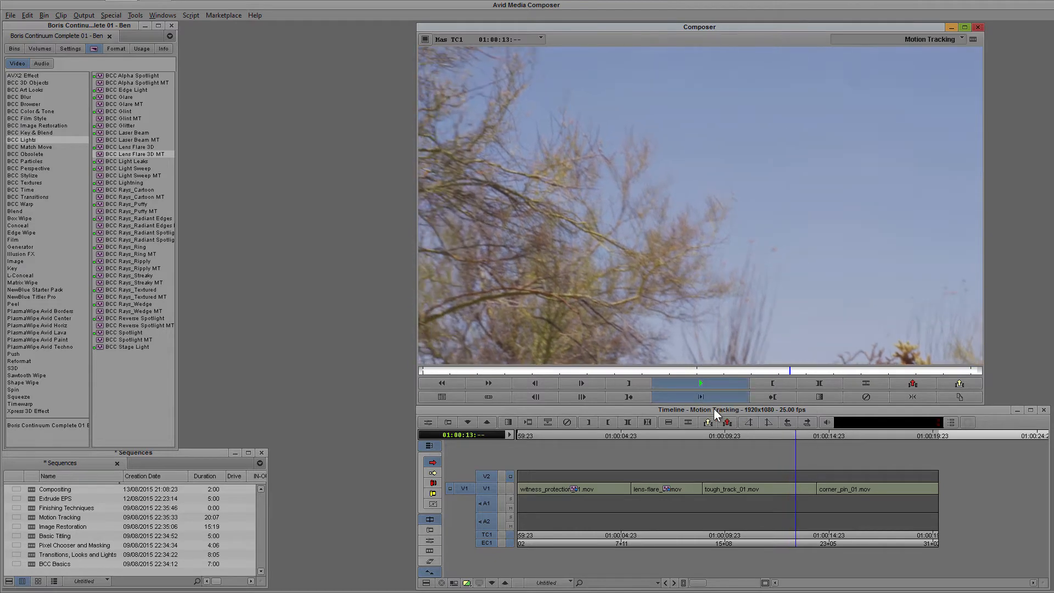
{"action": "left_click", "coordinate": [807, 436]}
{"action": "left_click_drag", "start_coordinate": [804, 371], "coordinate": [690, 365]}
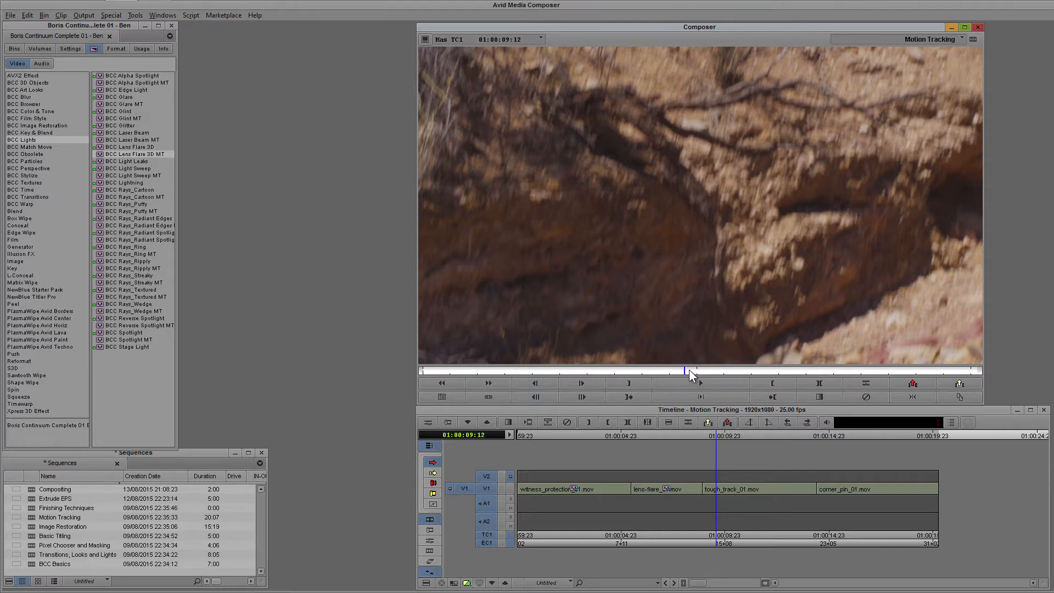
{"action": "left_click_drag", "start_coordinate": [689, 370], "coordinate": [785, 374]}
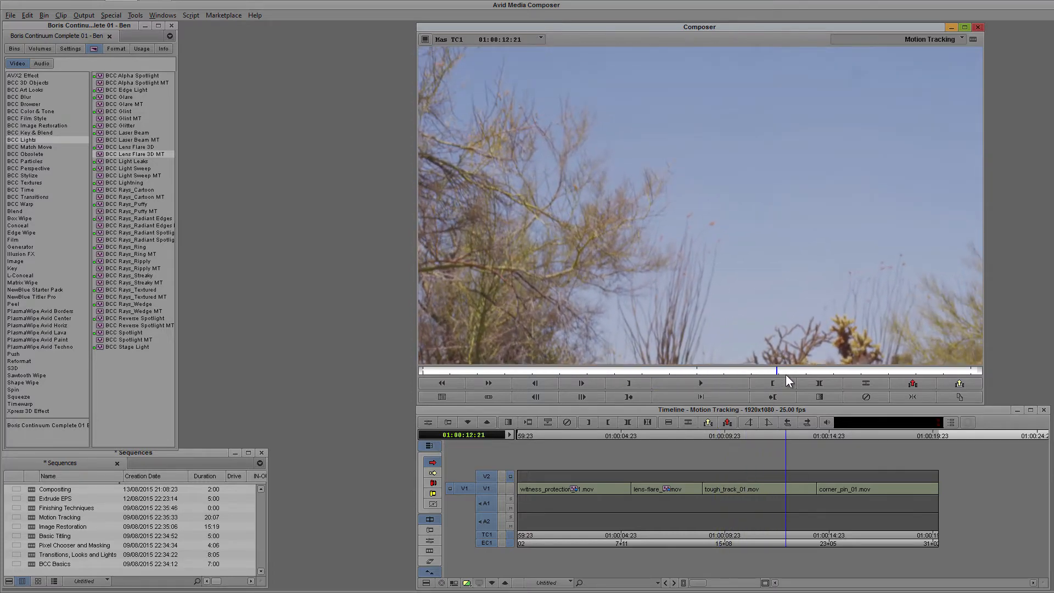
Step: Apply the BCC Lens Flare 3D MT effect to the tough_track_01.mov clip and review its parameters
{"action": "left_click_drag", "start_coordinate": [136, 153], "coordinate": [560, 252]}
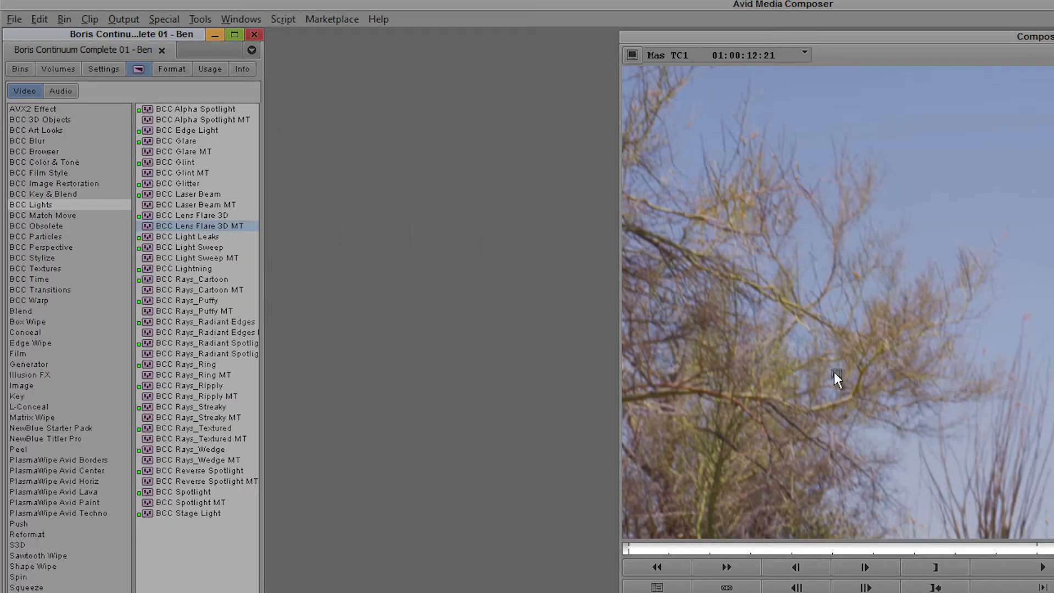
{"action": "left_click_drag", "start_coordinate": [837, 379], "coordinate": [775, 489]}
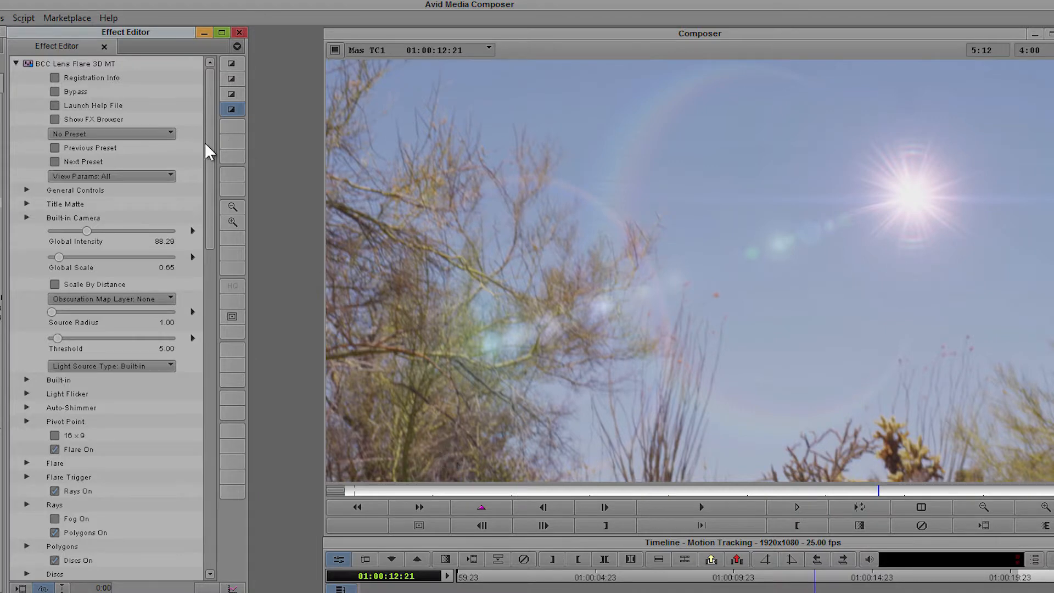
{"action": "left_click_drag", "start_coordinate": [206, 144], "coordinate": [218, 95]}
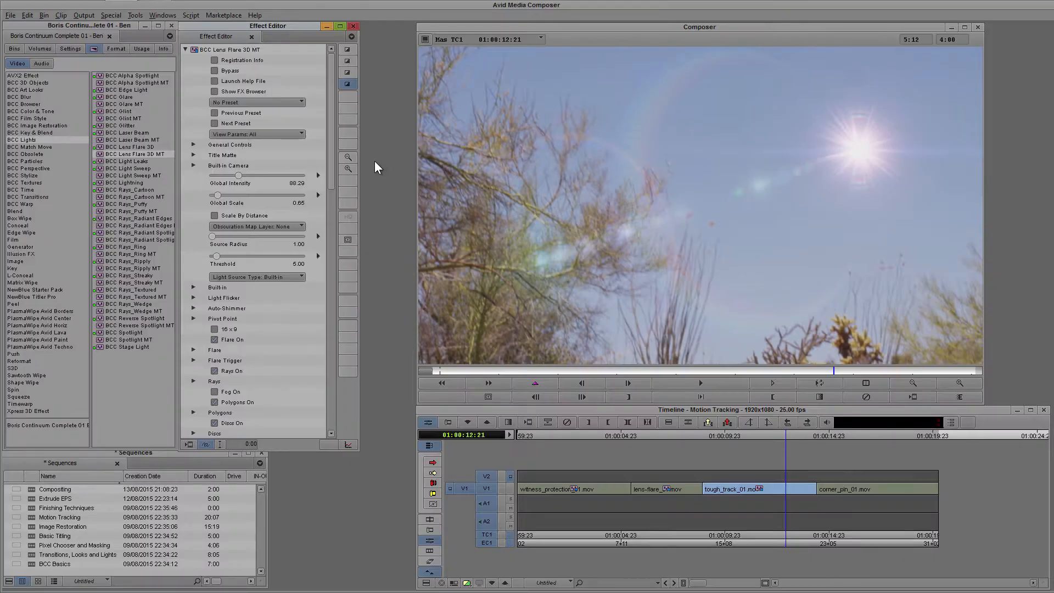
Step: Add the BCC Gaussian Blur effect from the BCC Blur category on top of the lens flare on tough_track_01.mov
{"action": "left_click", "coordinate": [27, 97]}
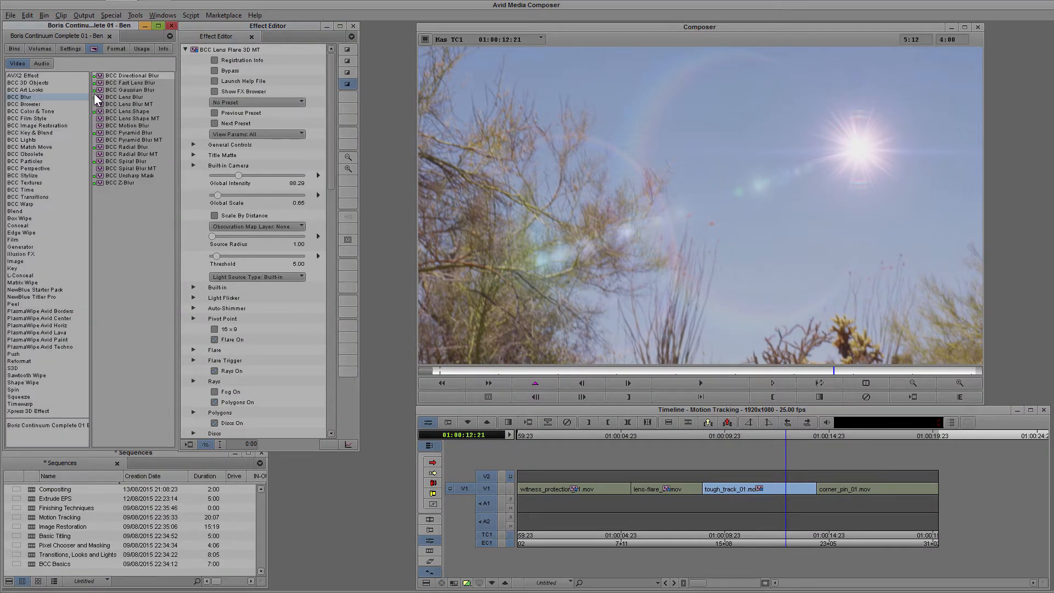
{"action": "left_click", "coordinate": [130, 90]}
{"action": "left_click_drag", "start_coordinate": [255, 113], "coordinate": [751, 487]}
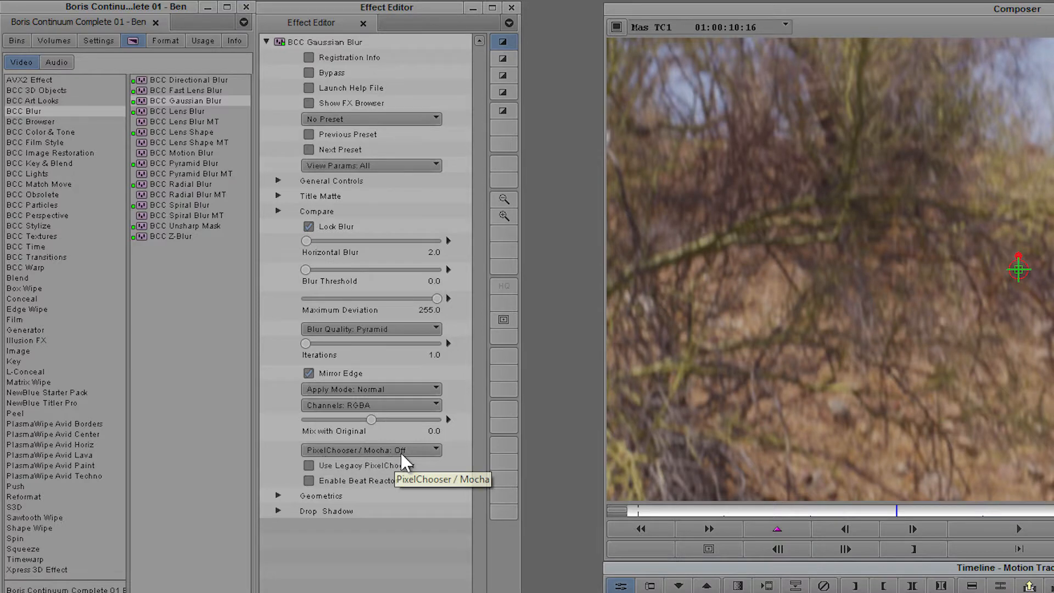
Step: Set the Gaussian Blur's PixelChooser / Mocha option to On and expand the PixelChooser Mask / Mocha parameters
{"action": "left_click", "coordinate": [434, 451]}
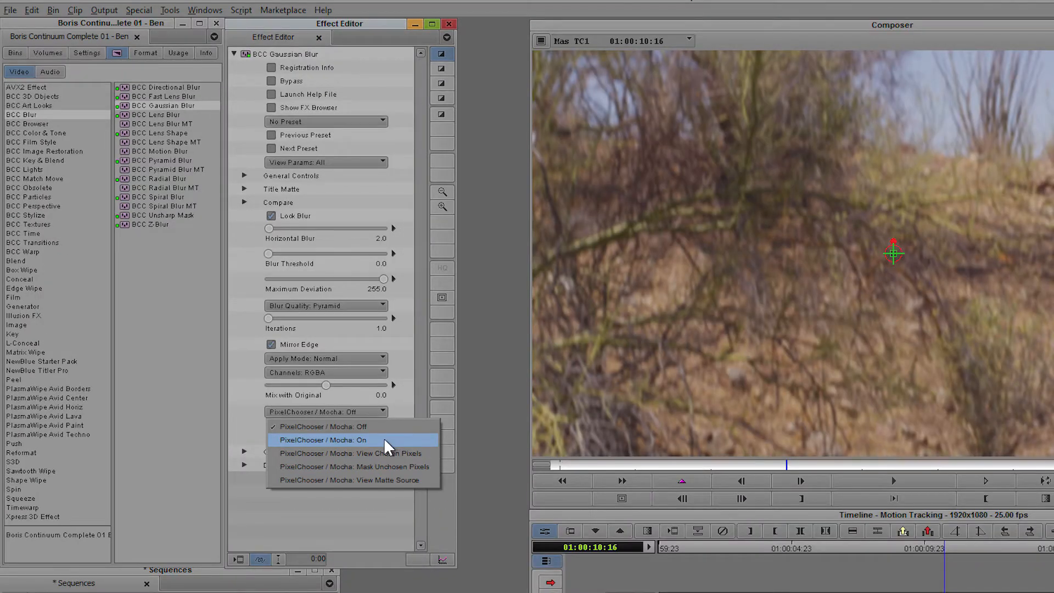
{"action": "left_click", "coordinate": [439, 482]}
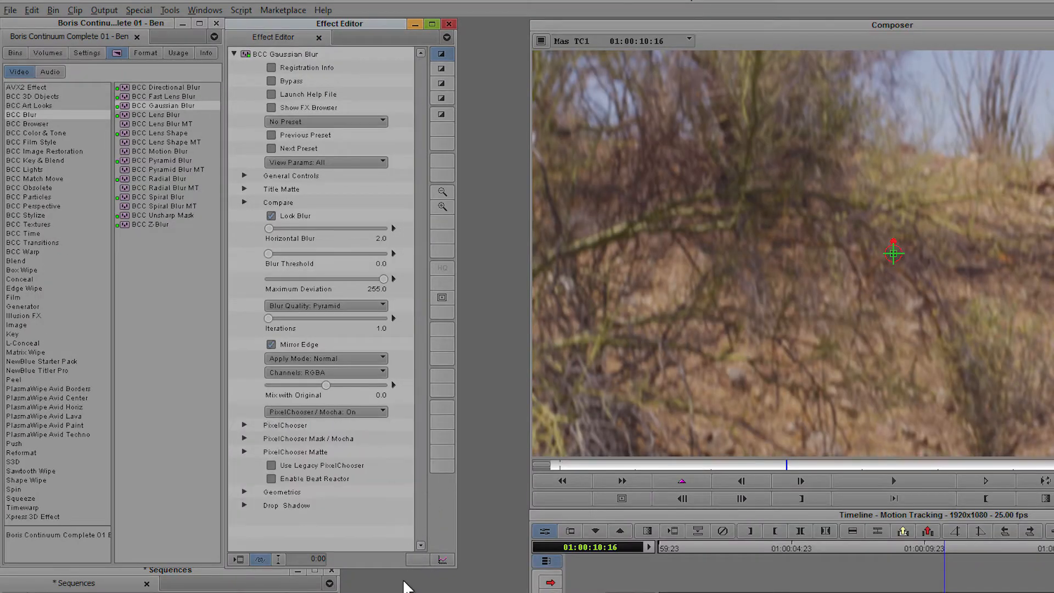
{"action": "left_click", "coordinate": [265, 425]}
{"action": "left_click", "coordinate": [244, 438]}
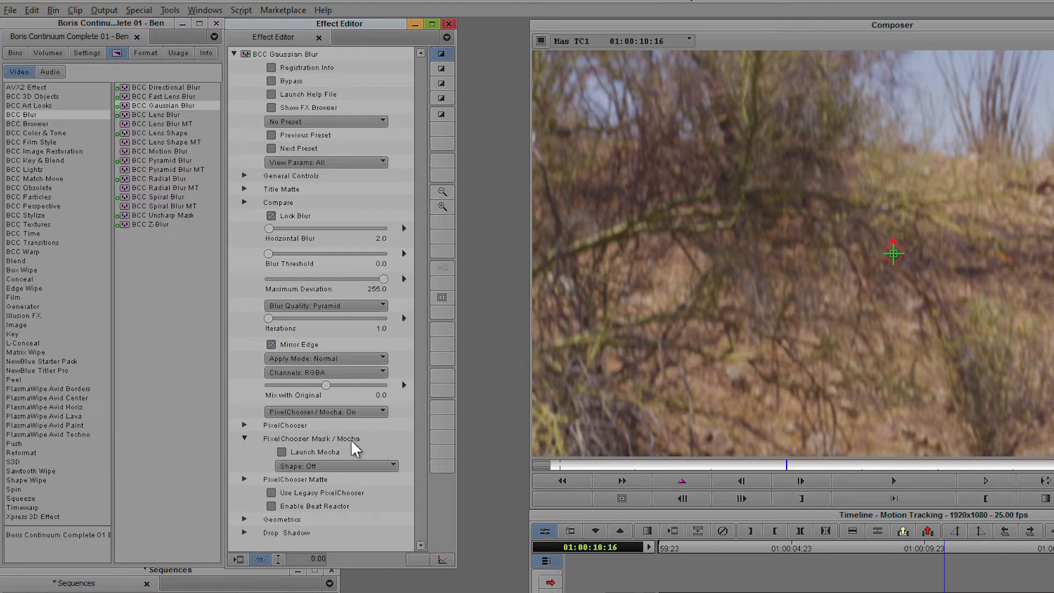
Step: Decline proxy-resolution tracking, switch the timeline's video quality to full resolution and launch Mocha from the Gaussian Blur effect
{"action": "left_click", "coordinate": [282, 452]}
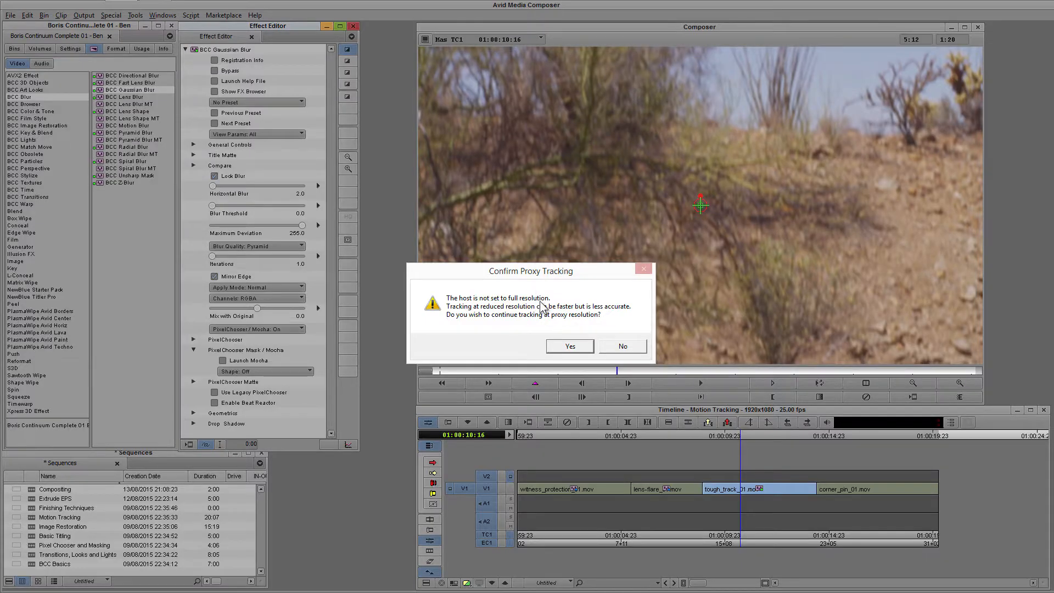
{"action": "left_click", "coordinate": [622, 347]}
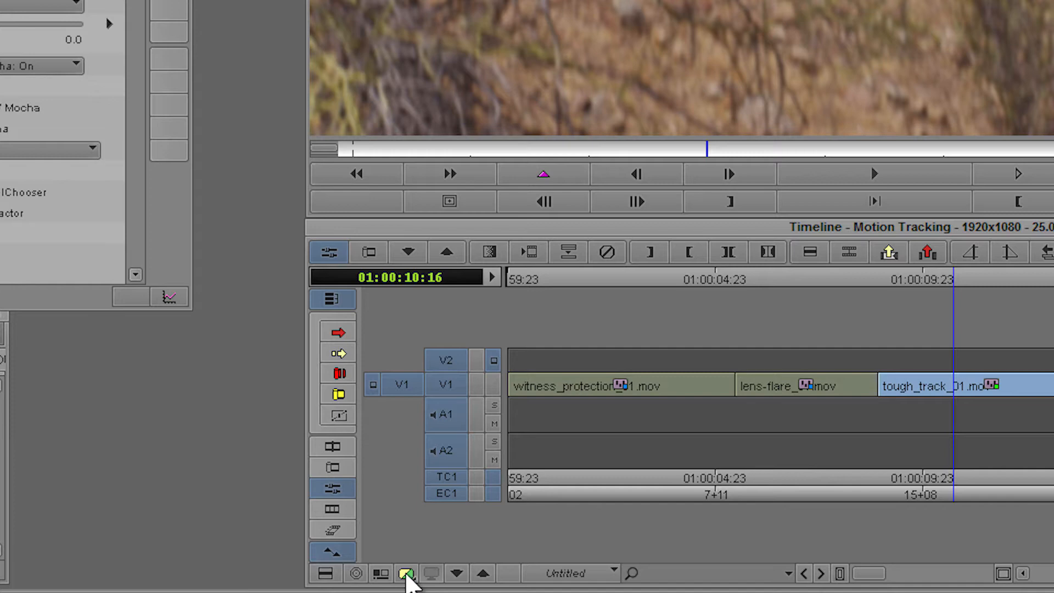
{"action": "left_click", "coordinate": [468, 583]}
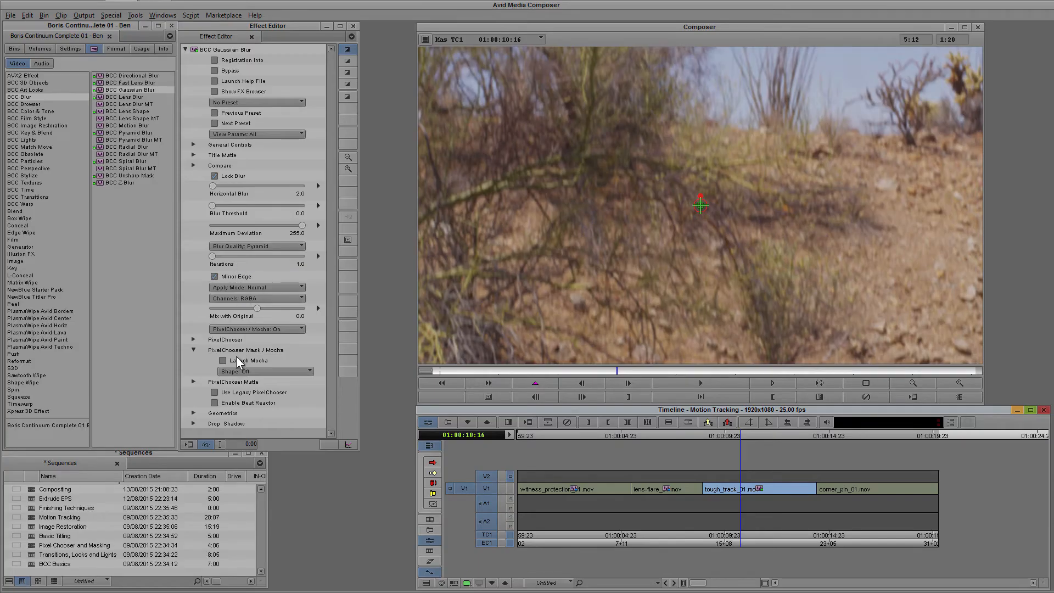
{"action": "left_click", "coordinate": [237, 360]}
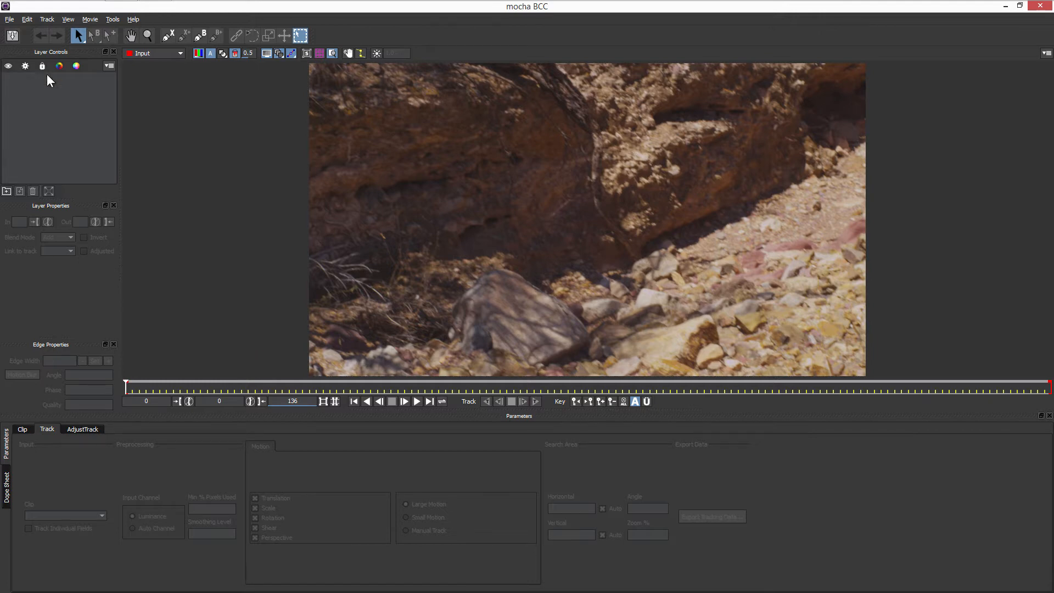
Step: Draw a closed four-point X-spline on the first frame around the right part of the rock wall and stony slope
{"action": "left_click", "coordinate": [168, 35]}
{"action": "left_click", "coordinate": [645, 71]}
{"action": "left_click", "coordinate": [650, 298]}
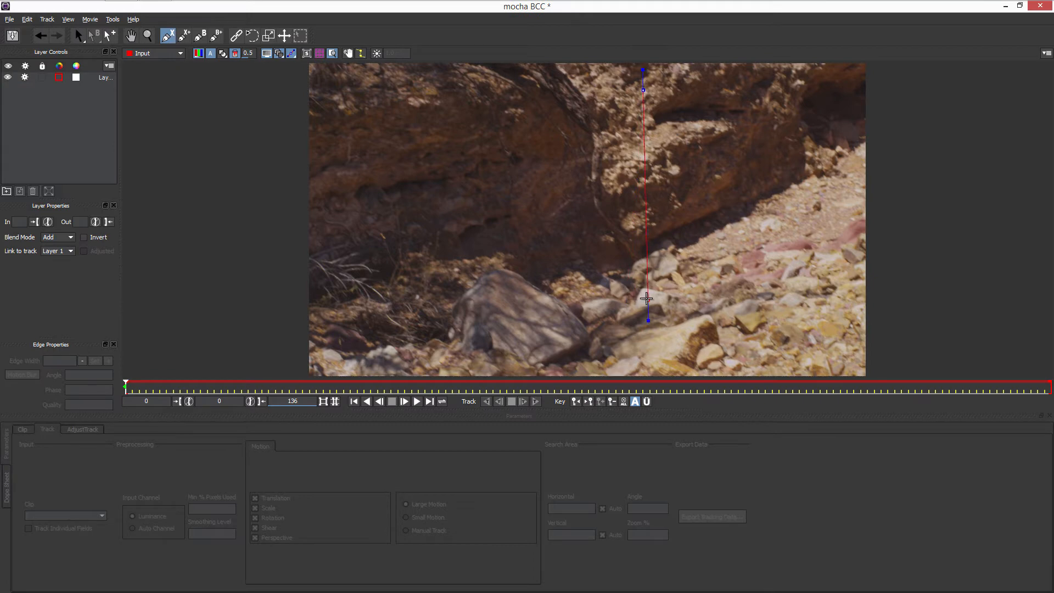
{"action": "left_click", "coordinate": [850, 289]}
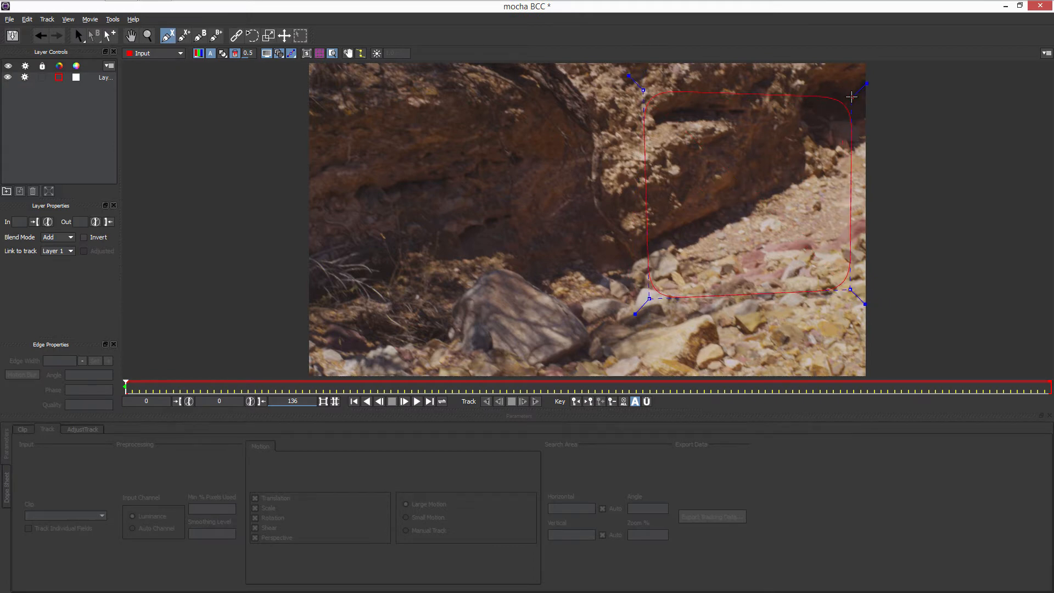
{"action": "right_click", "coordinate": [813, 121]}
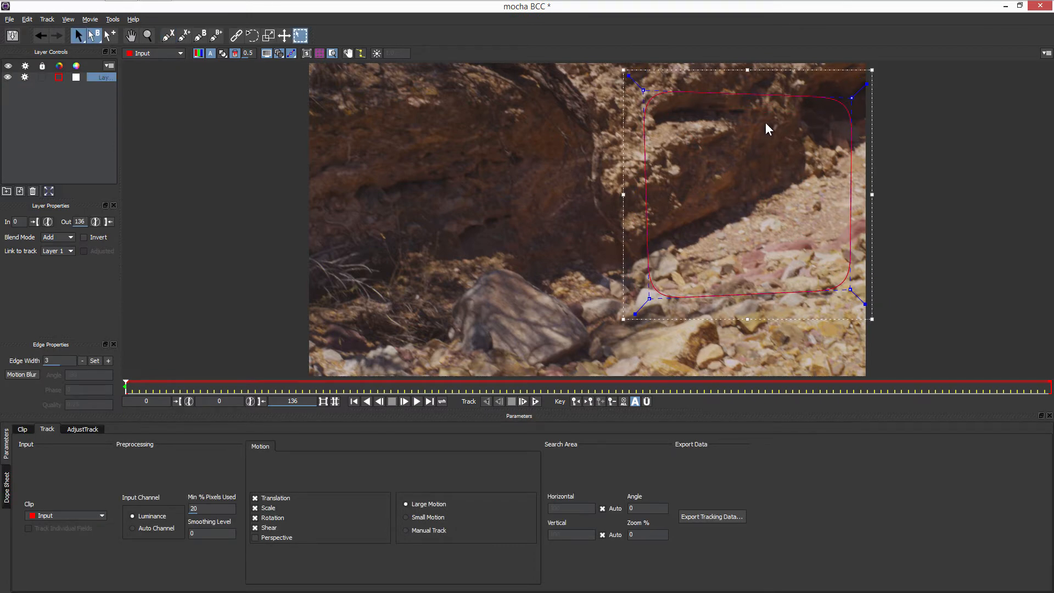
Step: Set the layer's Link to track to None and track the shape forwards through the clip
{"action": "left_click", "coordinate": [65, 250]}
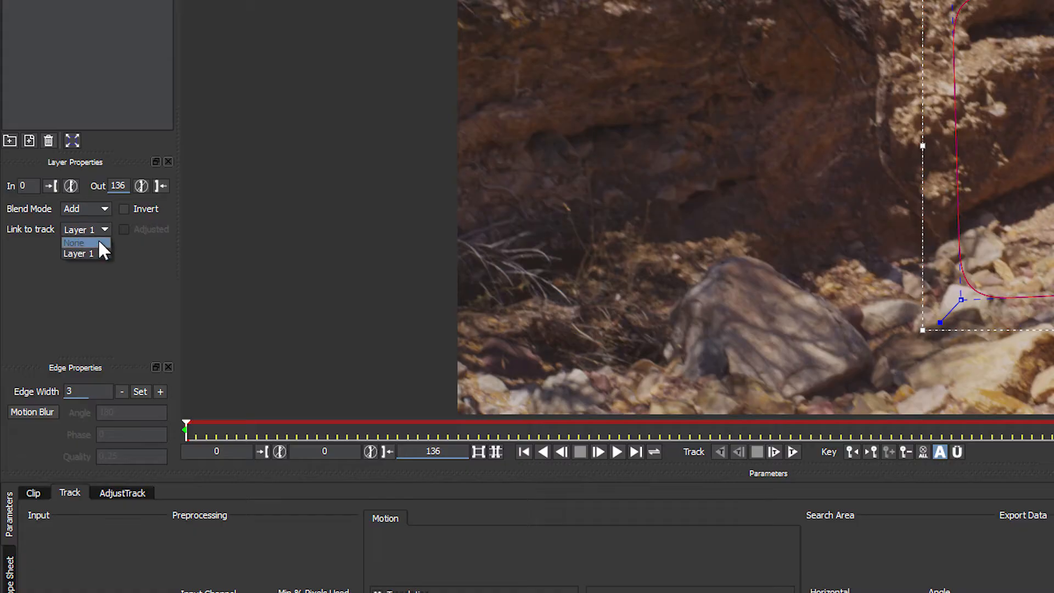
{"action": "left_click", "coordinate": [96, 242]}
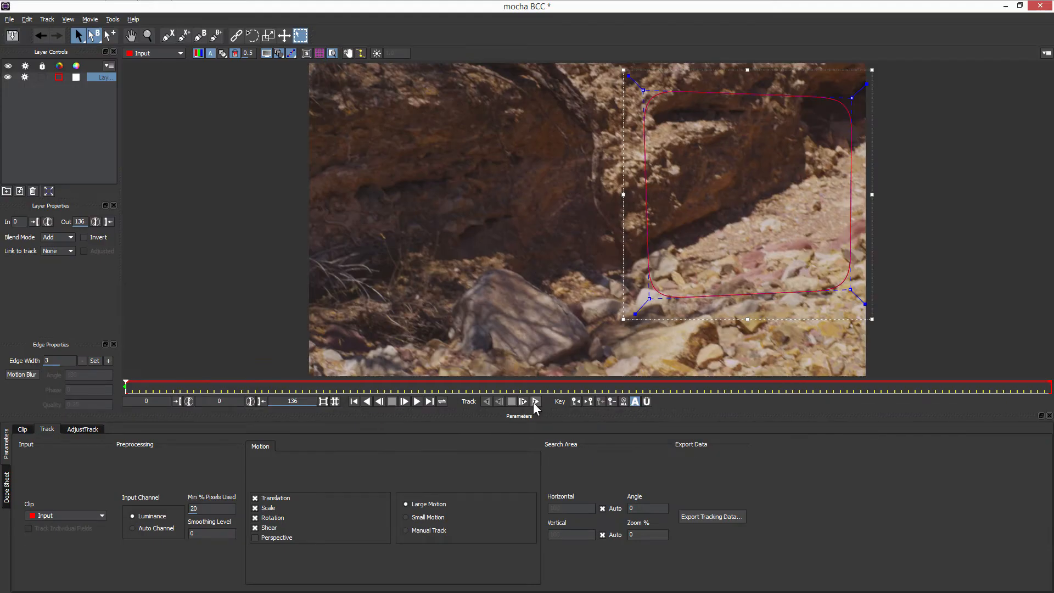
{"action": "left_click", "coordinate": [792, 451]}
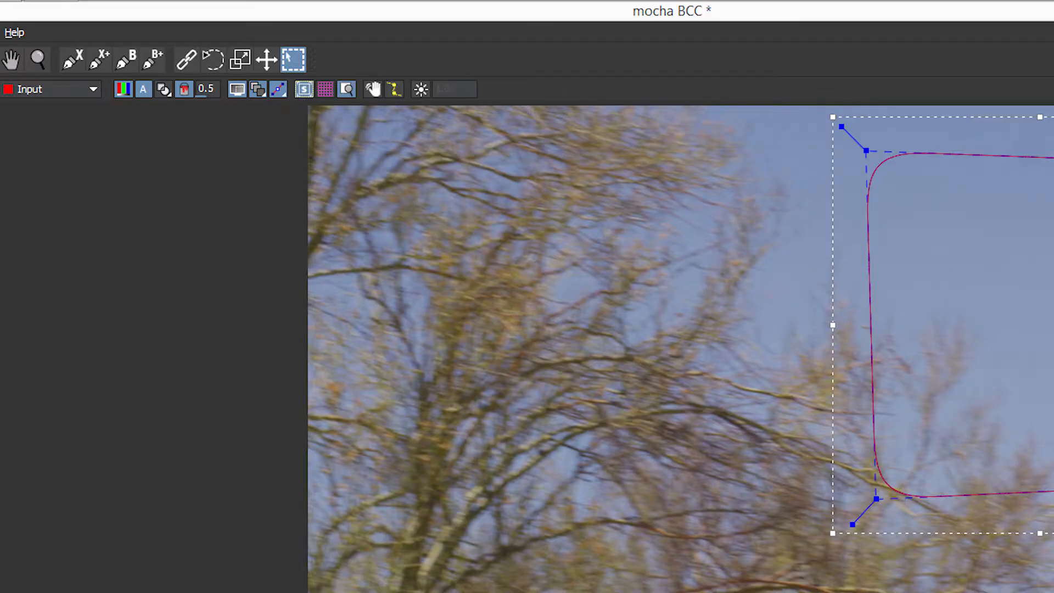
Step: Move the tracking surface's upper and lower edges up so it sits in the sky, scrubbing the clip to check it follows
{"action": "left_click_drag", "start_coordinate": [1047, 386], "coordinate": [126, 385]}
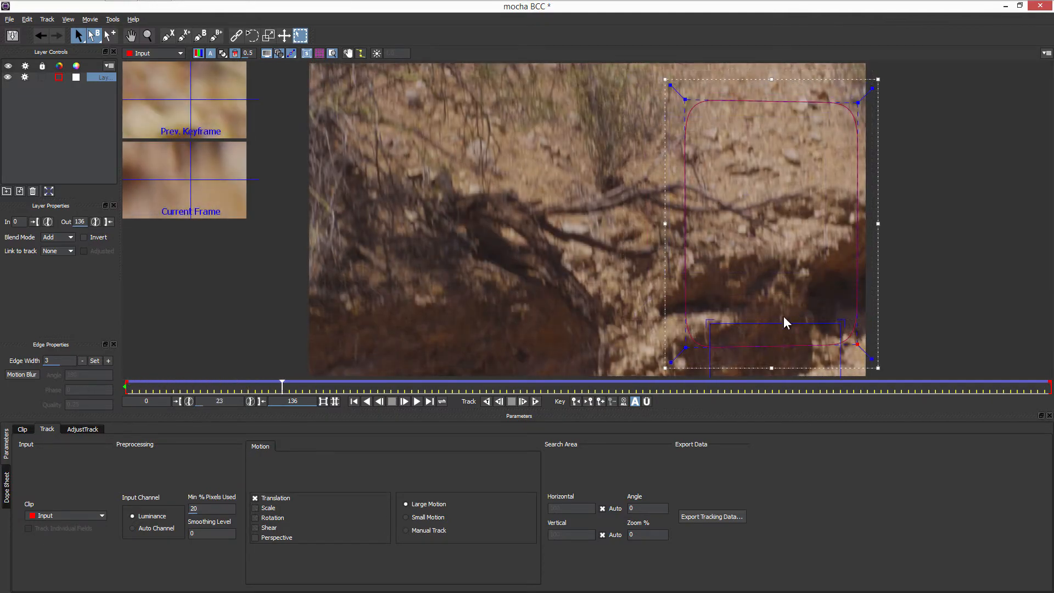
{"action": "left_click_drag", "start_coordinate": [282, 385], "coordinate": [712, 387]}
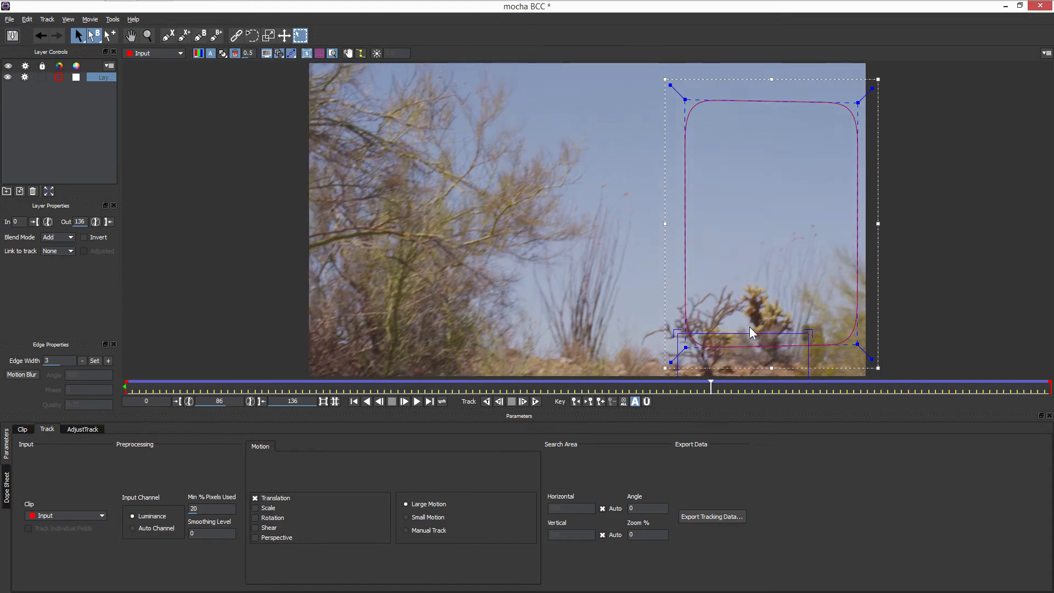
{"action": "left_click_drag", "start_coordinate": [733, 92], "coordinate": [733, 80]}
{"action": "left_click_drag", "start_coordinate": [718, 391], "coordinate": [94, 401]}
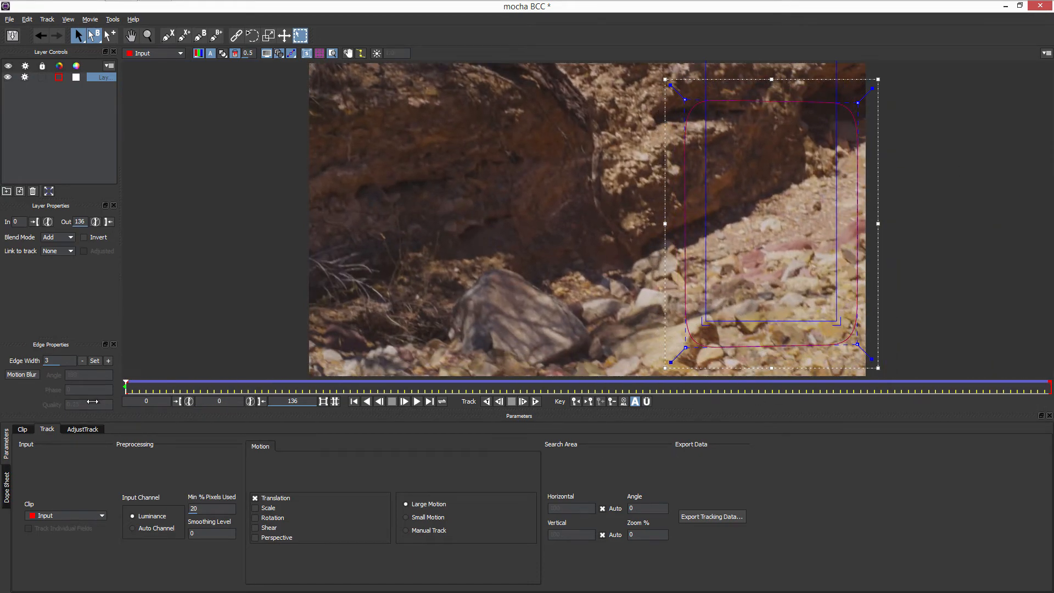
{"action": "left_click_drag", "start_coordinate": [723, 321], "coordinate": [718, 70]}
{"action": "left_click_drag", "start_coordinate": [127, 387], "coordinate": [1050, 385]}
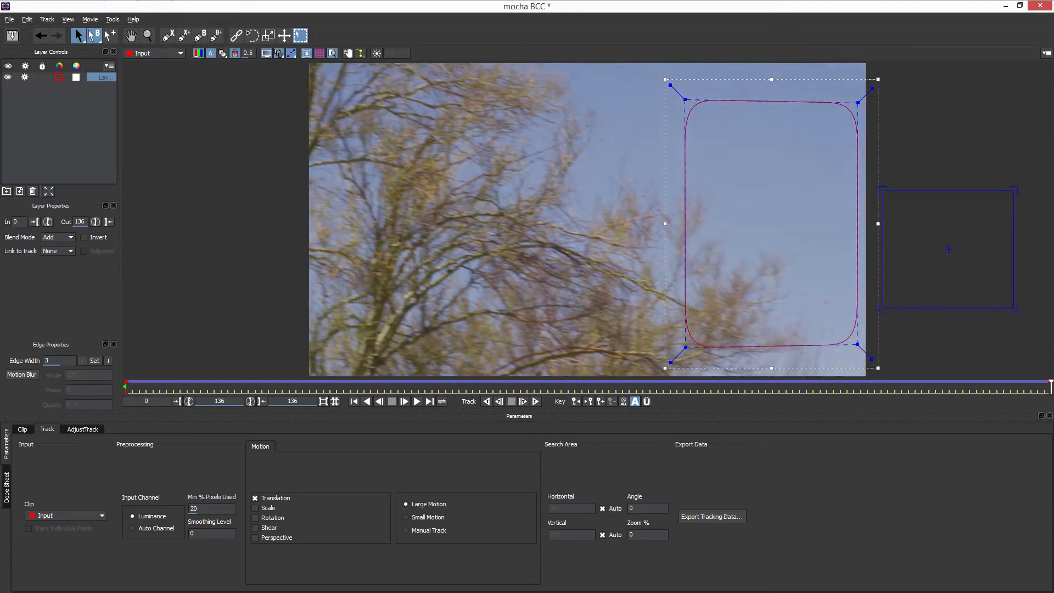
{"action": "left_click_drag", "start_coordinate": [956, 384], "coordinate": [792, 384]}
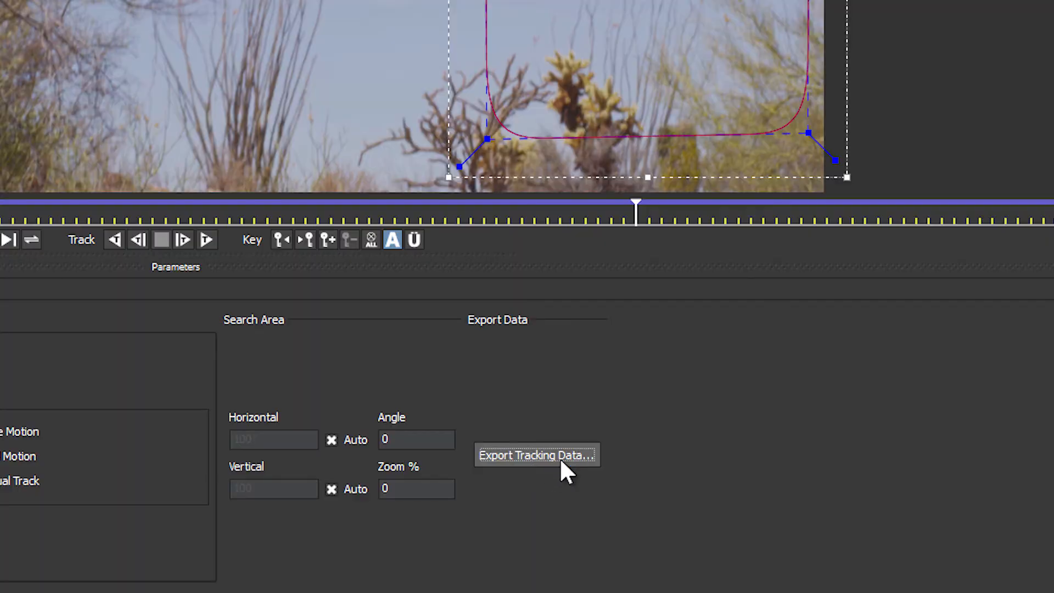
Step: Start exporting the tracking data in the Boris FX BCC Center Point (*.txt) format
{"action": "left_click", "coordinate": [561, 461]}
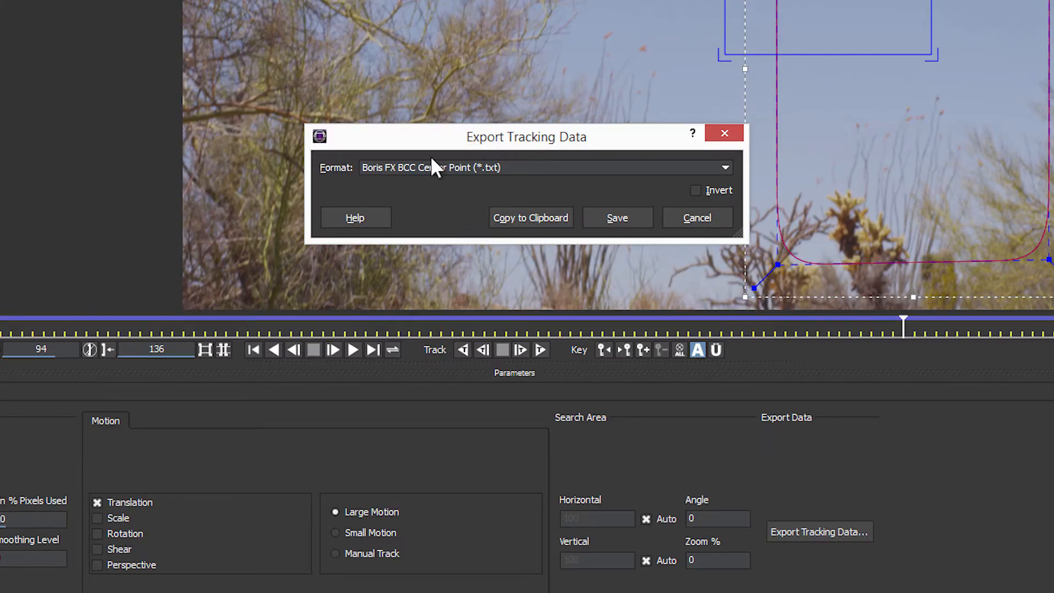
{"action": "left_click", "coordinate": [522, 164]}
{"action": "left_click", "coordinate": [519, 217]}
{"action": "left_click", "coordinate": [520, 171]}
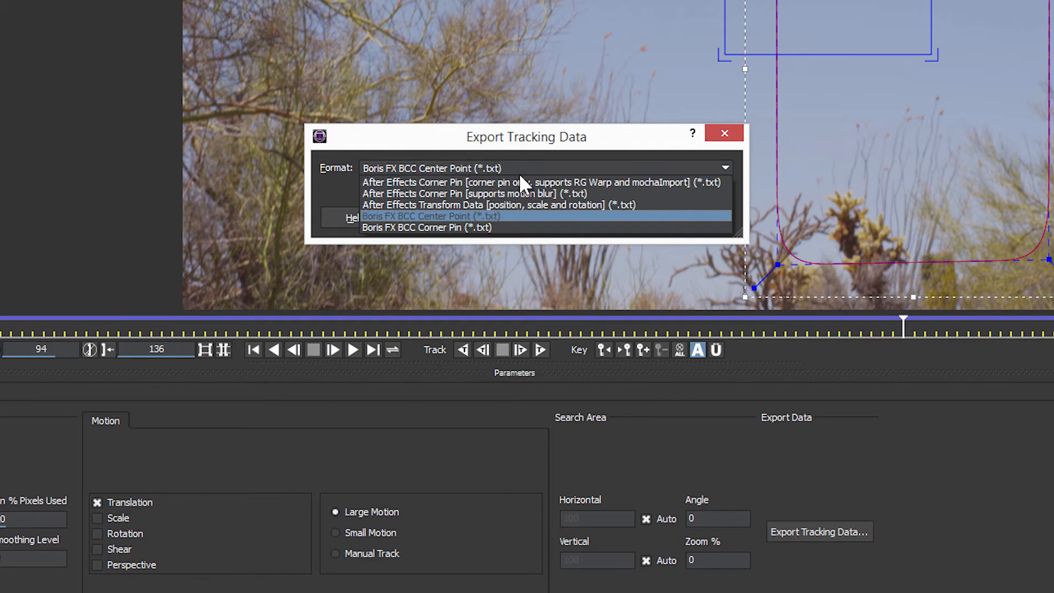
{"action": "left_click", "coordinate": [508, 218]}
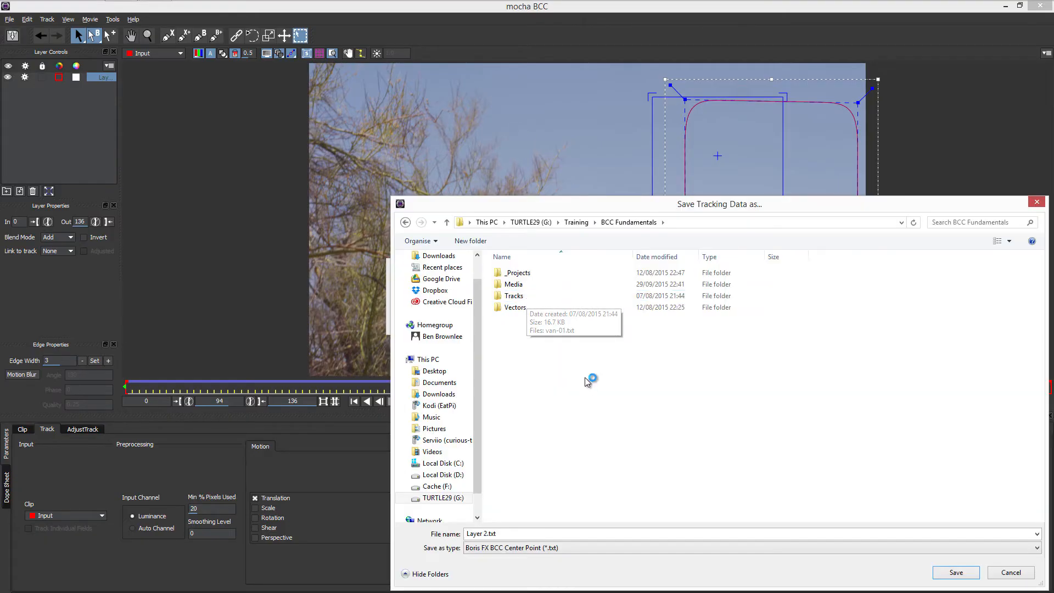
Step: Save the exported tracking data in the Tracks folder under the name lens-flare
{"action": "double_click", "coordinate": [521, 302]}
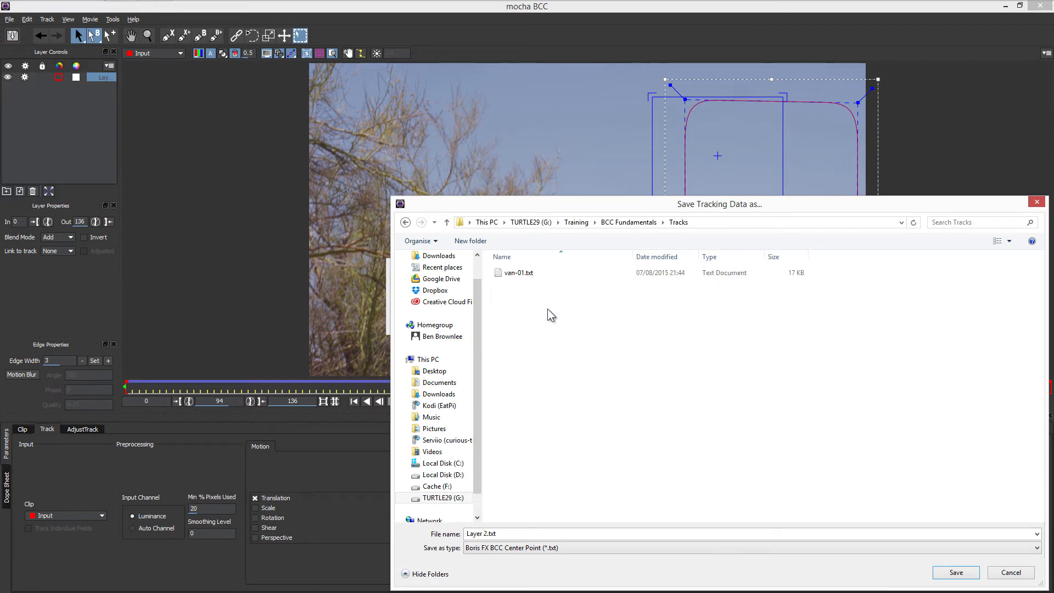
{"action": "left_click", "coordinate": [488, 533]}
{"action": "left_click_drag", "start_coordinate": [483, 533], "coordinate": [403, 543]}
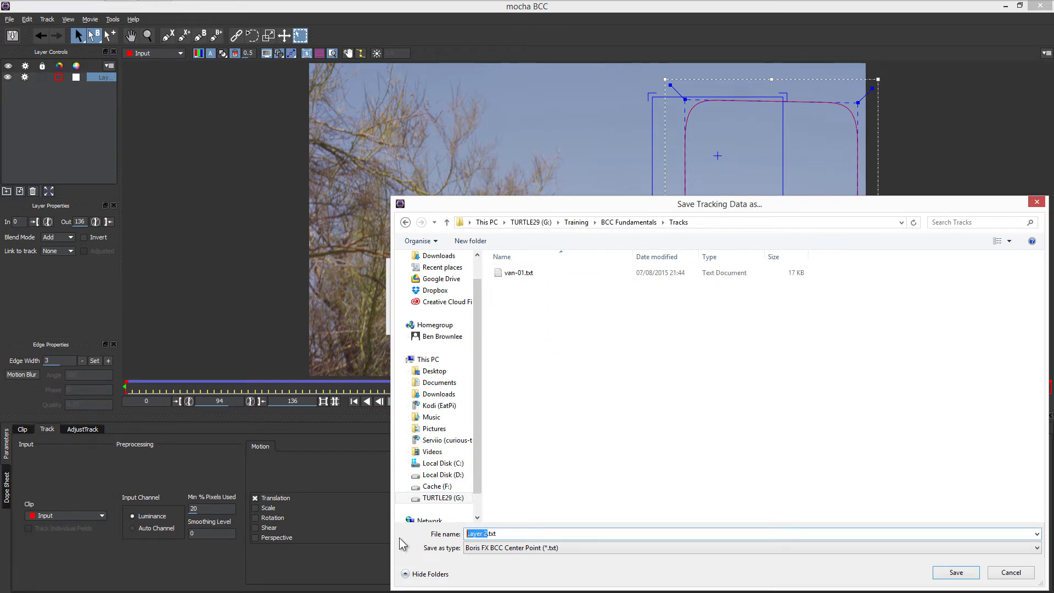
{"action": "key", "text": "BackSpace"}
{"action": "type", "text": "lens-flare"}
{"action": "key", "text": "Return"}
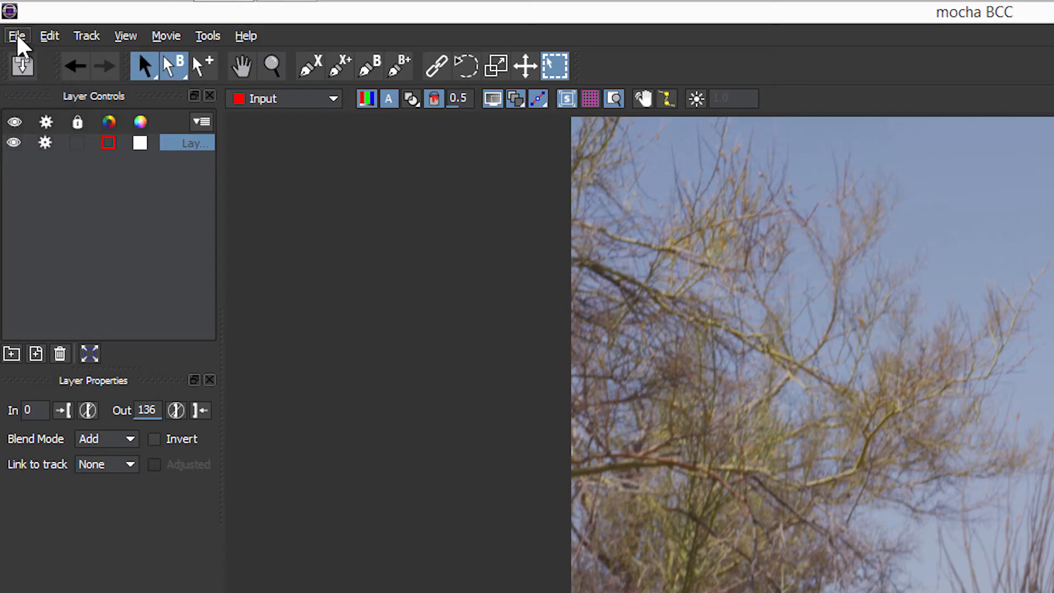
Step: Exit Mocha, return to Avid Media Composer and apply the BCC Lens Flare 3D MT effect to the tough_track_01 clip
{"action": "left_click", "coordinate": [9, 19]}
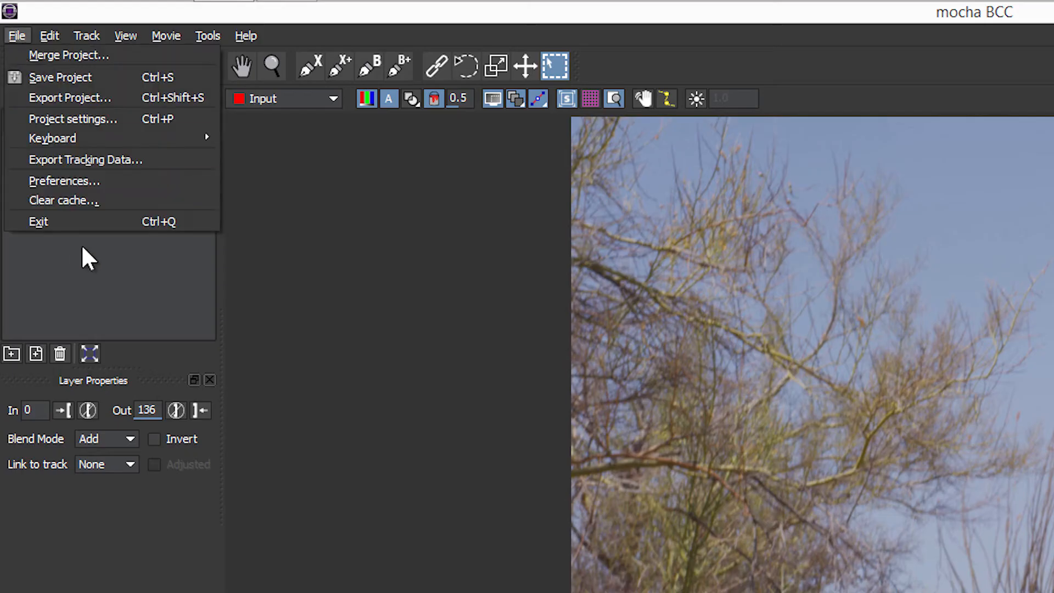
{"action": "left_click", "coordinate": [118, 222]}
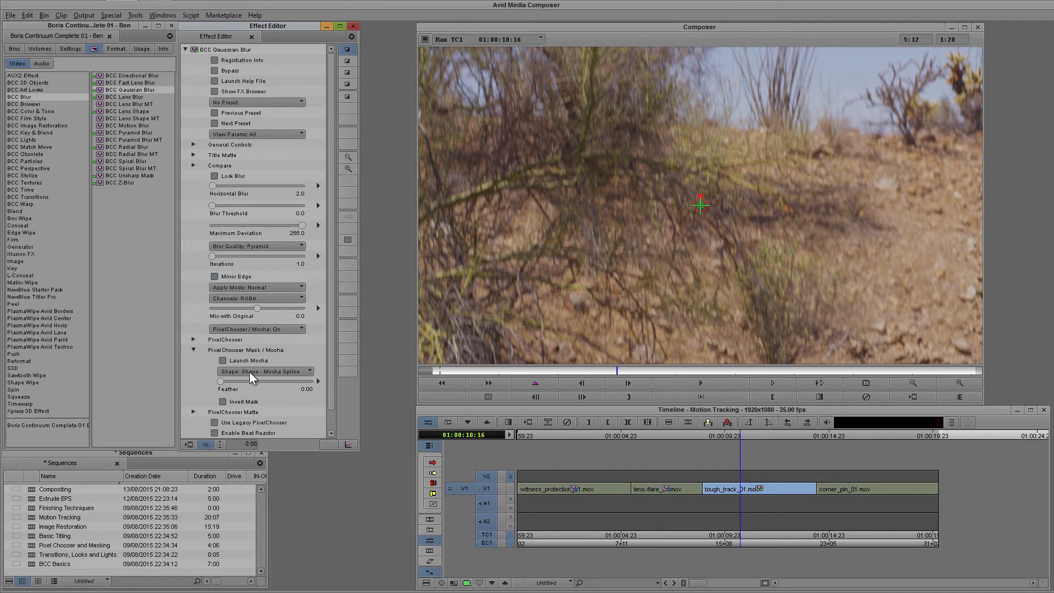
{"action": "left_click", "coordinate": [22, 140]}
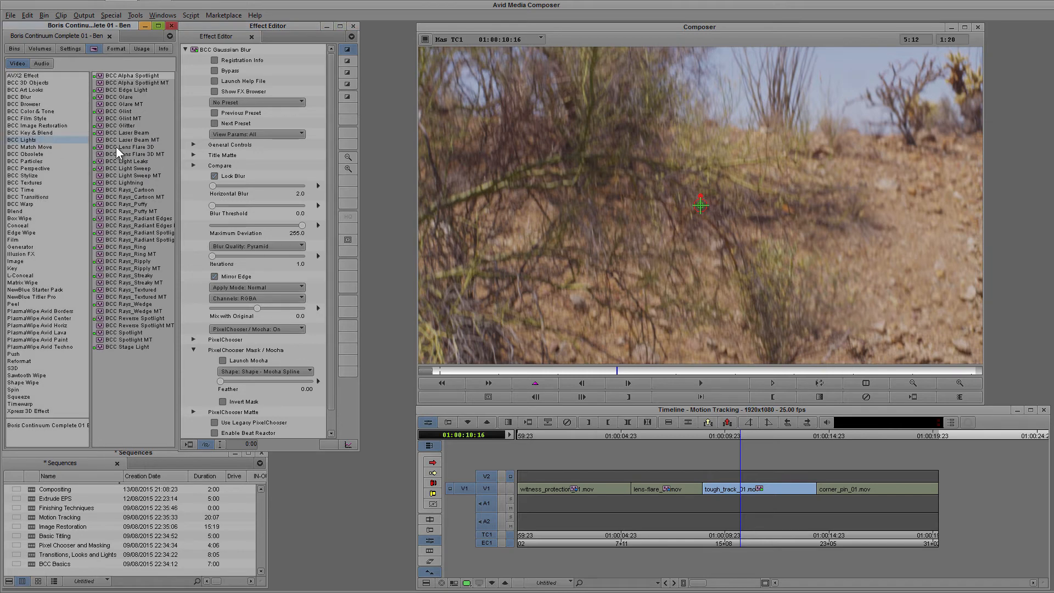
{"action": "left_click_drag", "start_coordinate": [155, 154], "coordinate": [758, 498]}
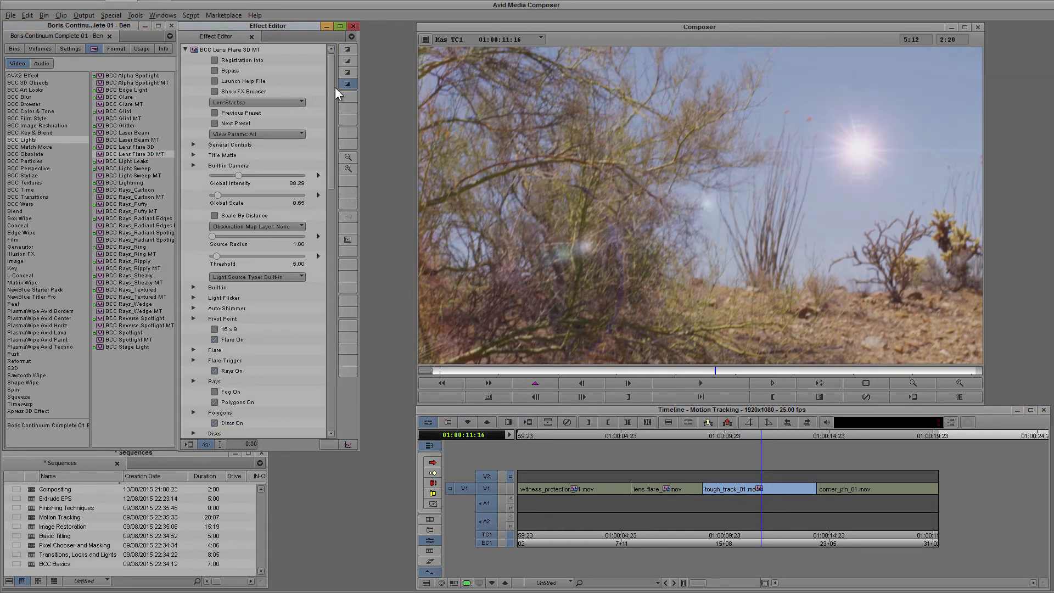
Step: Load lens-flare.txt from the Tracks folder as the lens flare's Motion Tracker data
{"action": "left_click_drag", "start_coordinate": [330, 90], "coordinate": [358, 274]}
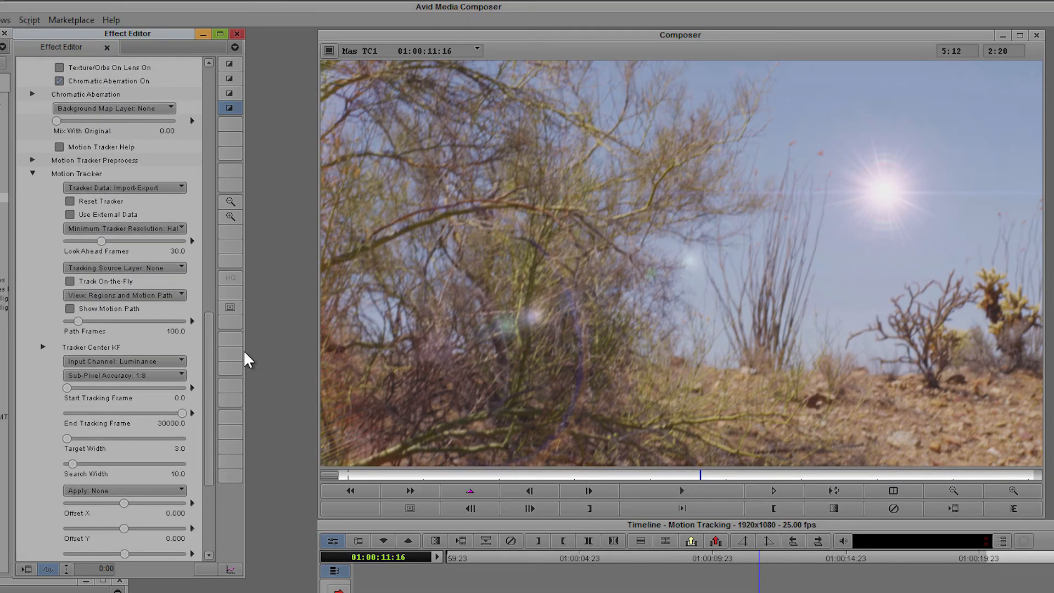
{"action": "left_click_drag", "start_coordinate": [245, 352], "coordinate": [242, 349]}
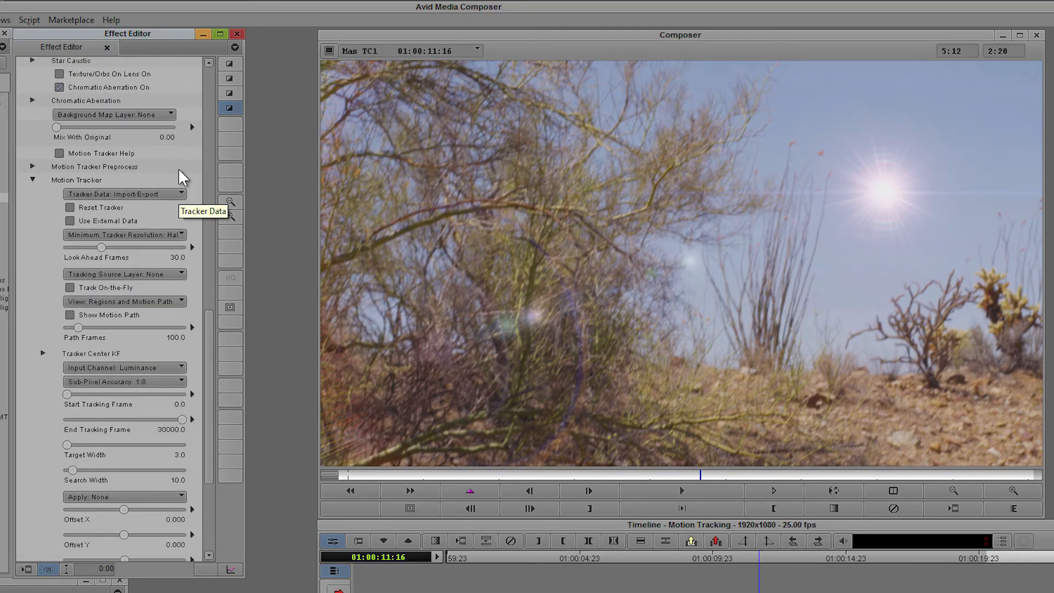
{"action": "left_click", "coordinate": [182, 194]}
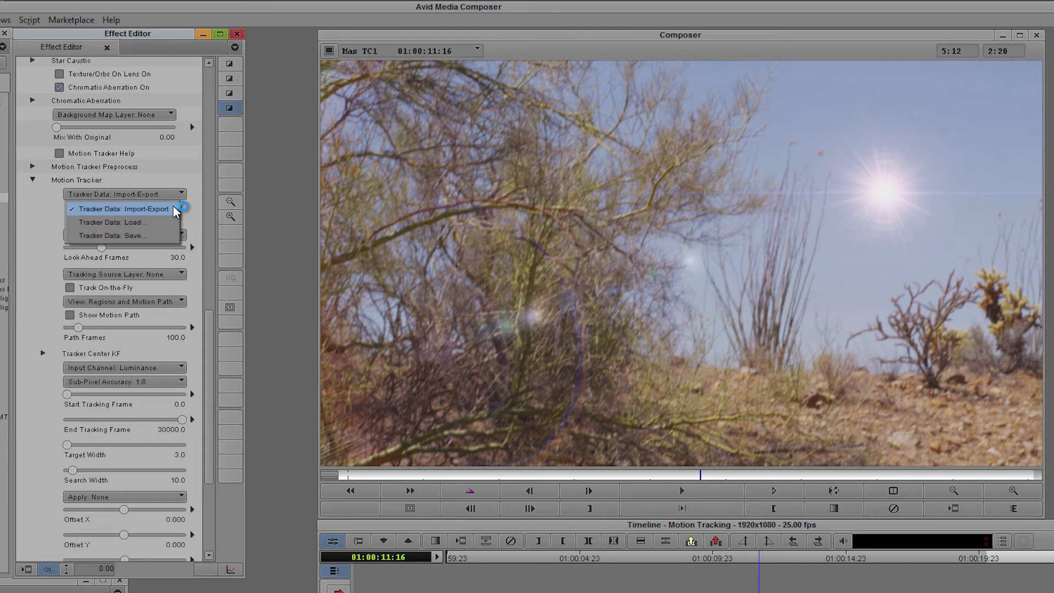
{"action": "left_click", "coordinate": [165, 221]}
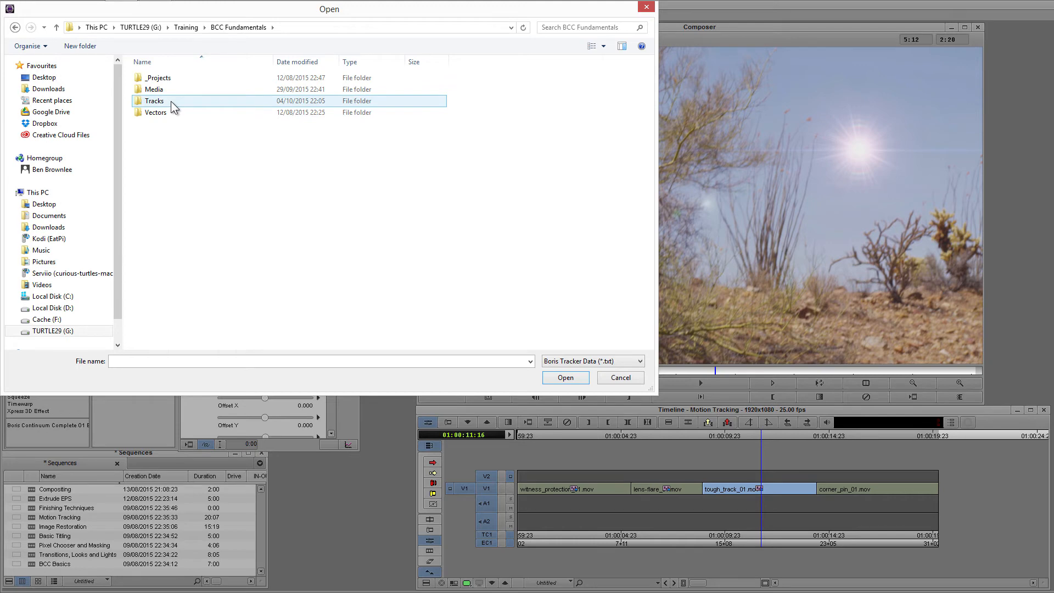
{"action": "double_click", "coordinate": [170, 101]}
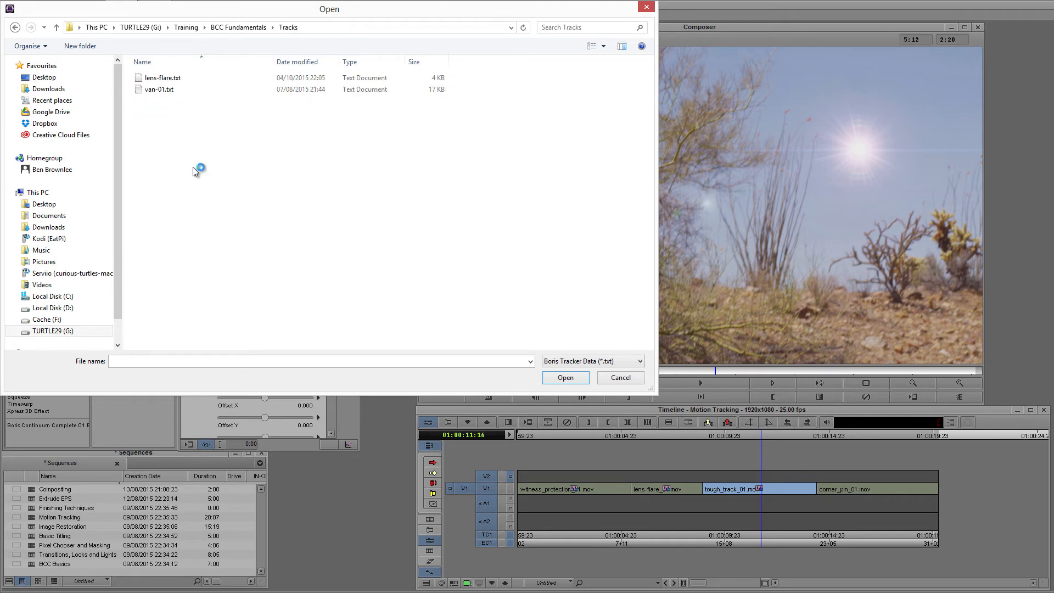
{"action": "double_click", "coordinate": [173, 79]}
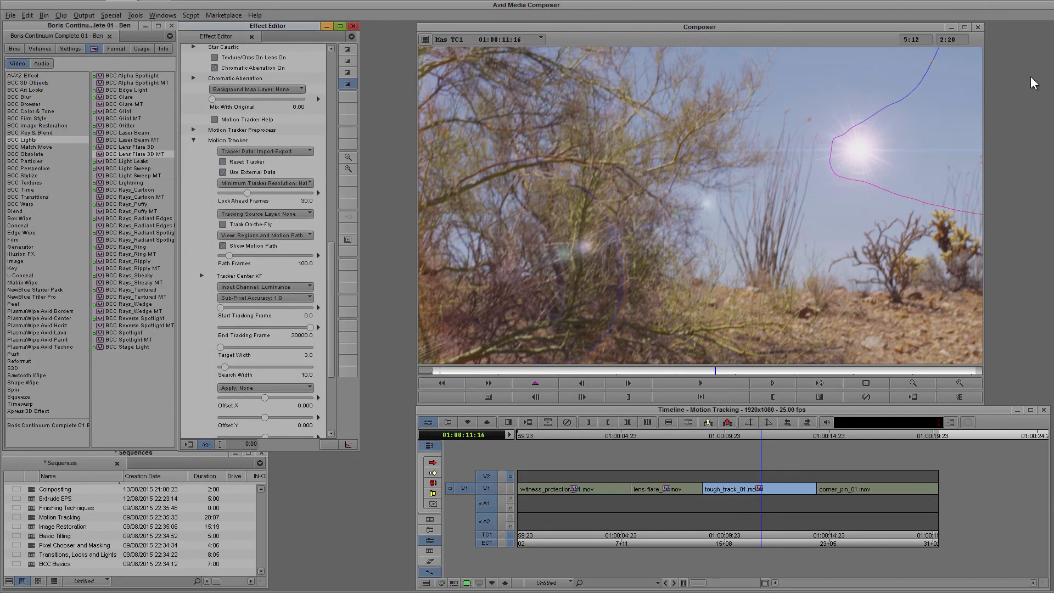
Step: Apply the motion tracker data to the Light Source and offset the flare towards the upper-right corner of the picture
{"action": "left_click", "coordinate": [724, 369]}
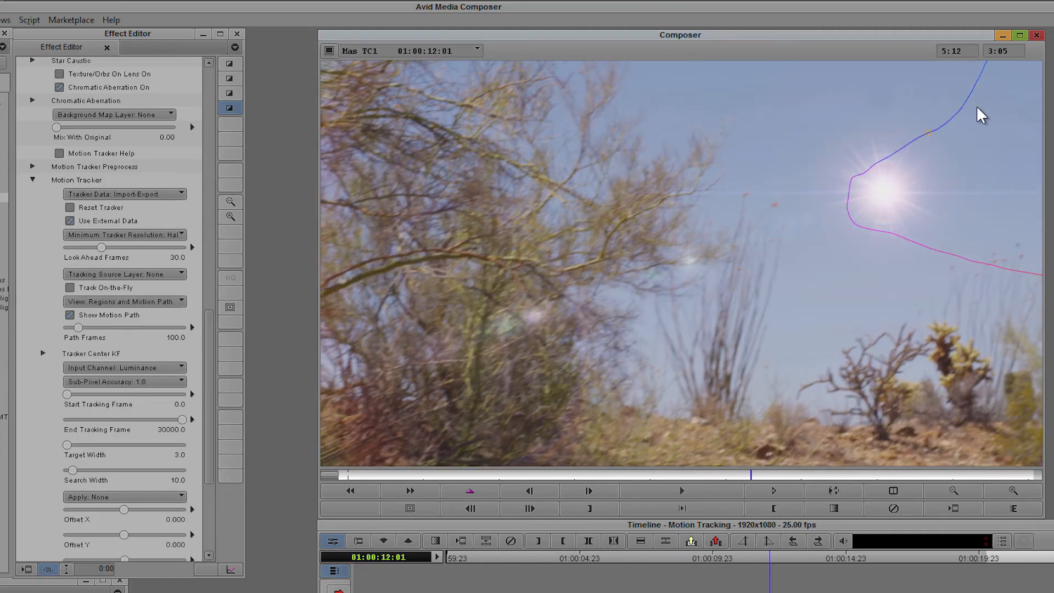
{"action": "left_click_drag", "start_coordinate": [209, 363], "coordinate": [211, 409]}
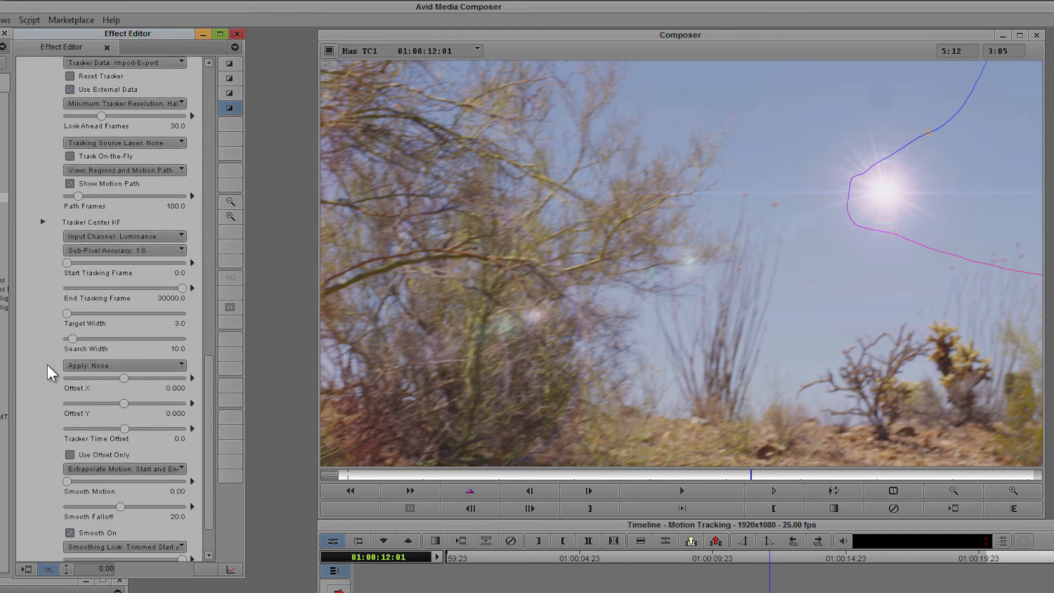
{"action": "left_click", "coordinate": [159, 368]}
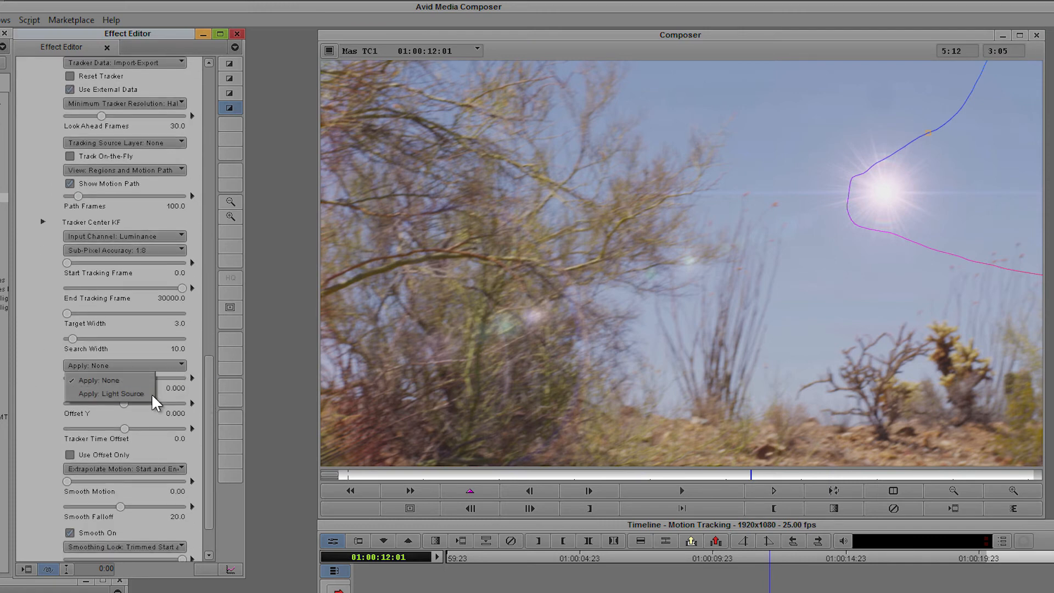
{"action": "left_click", "coordinate": [149, 393]}
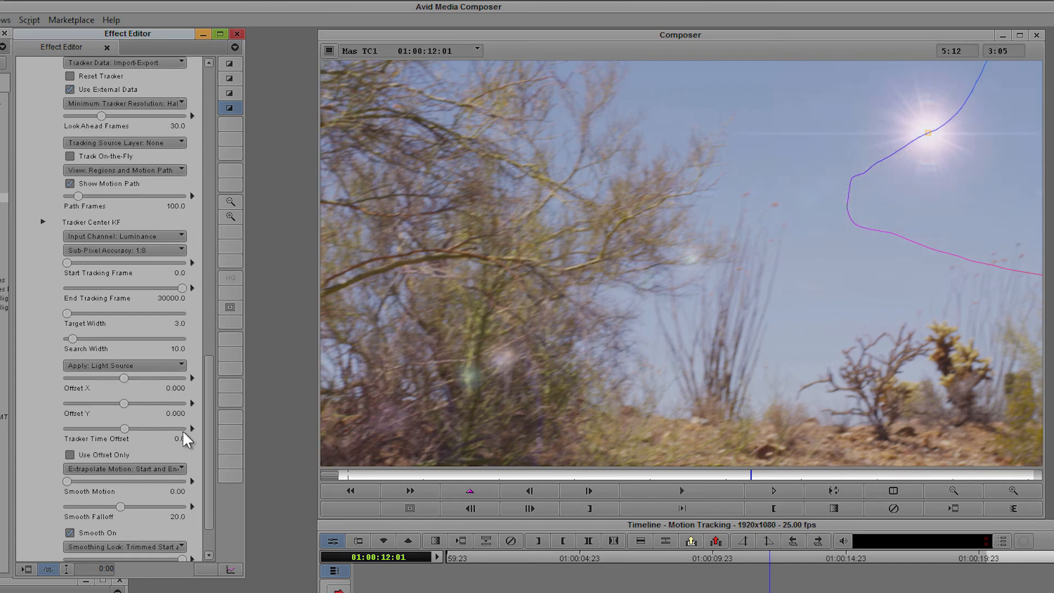
{"action": "mouse_move", "coordinate": [124, 378]}
{"action": "left_mouse_down"}
{"action": "mouse_move", "coordinate": [139, 377]}
{"action": "mouse_move", "coordinate": [116, 404]}
{"action": "mouse_move", "coordinate": [138, 376]}
{"action": "left_mouse_up"}
Step: Set the lens flare's Global Scale to 1.75 and play the clip from its start
{"action": "left_click_drag", "start_coordinate": [211, 357], "coordinate": [195, 90]}
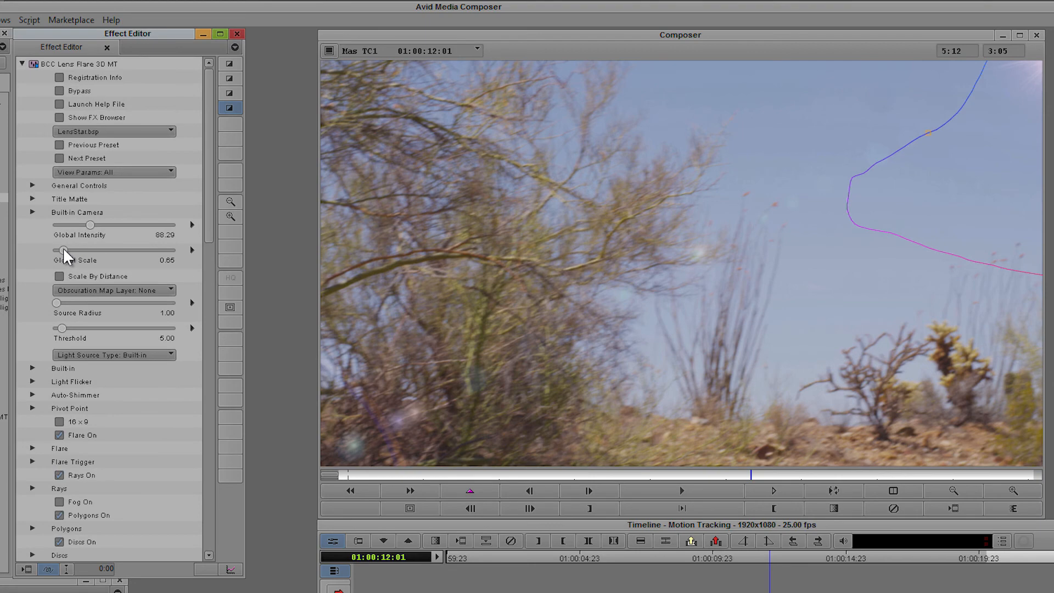
{"action": "left_click_drag", "start_coordinate": [64, 250], "coordinate": [77, 250]}
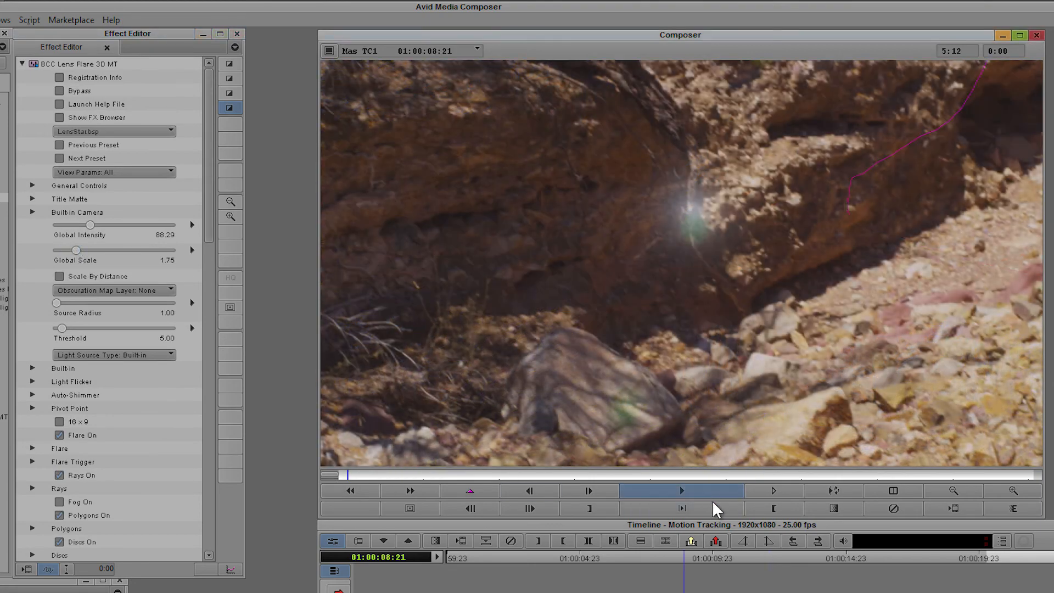
{"action": "left_click", "coordinate": [707, 508]}
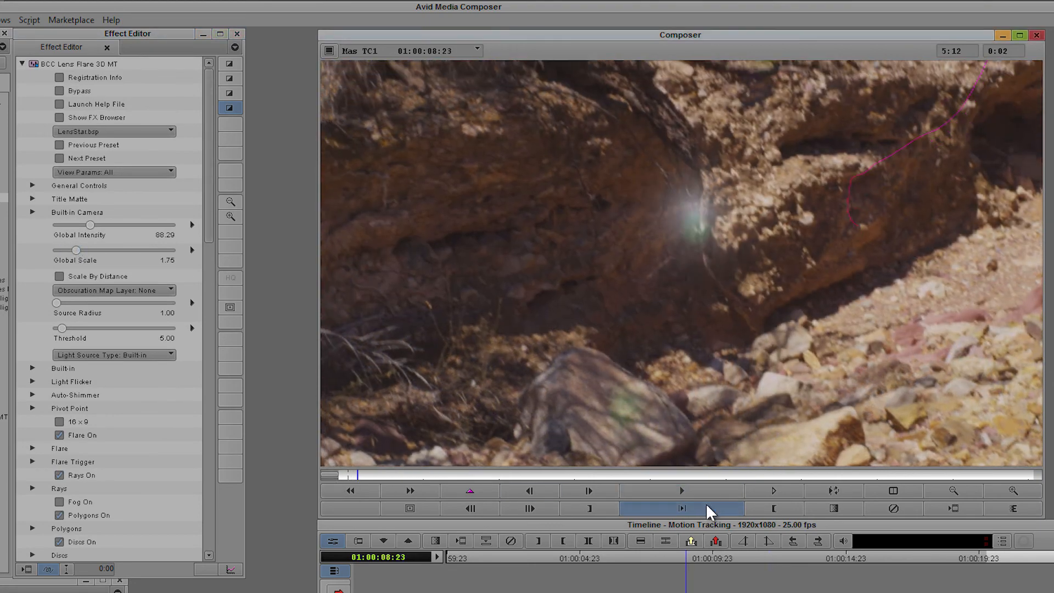